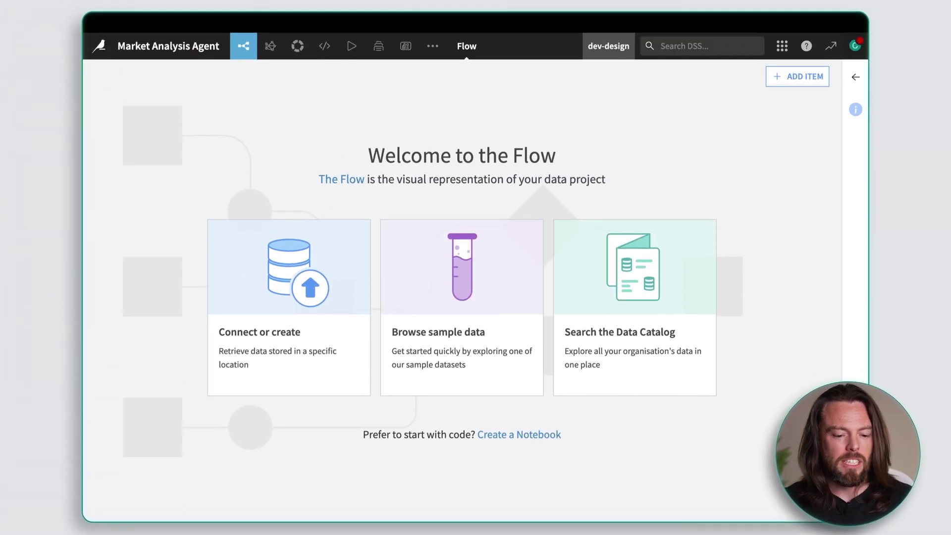
Upload Companies and Topics.csv as the Companies_and_Topics dataset.
click(777, 78)
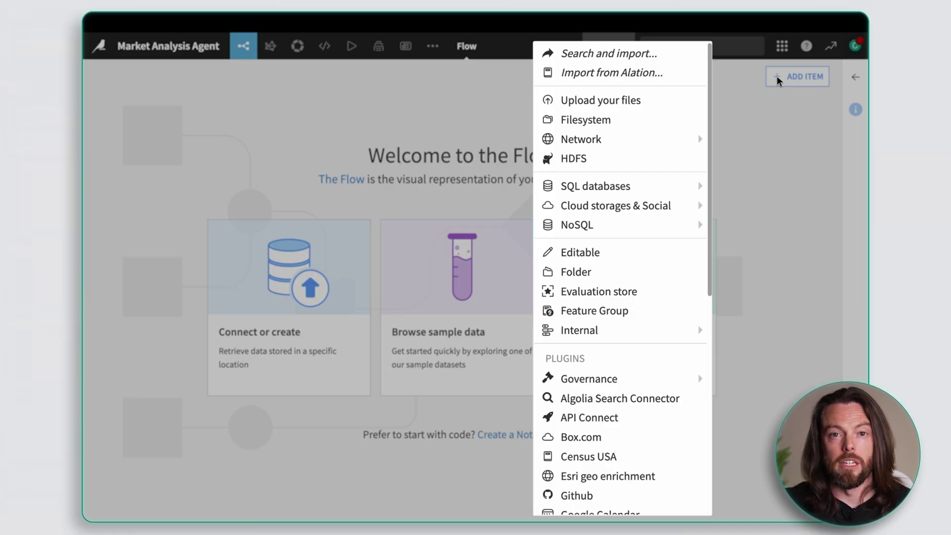
click(576, 101)
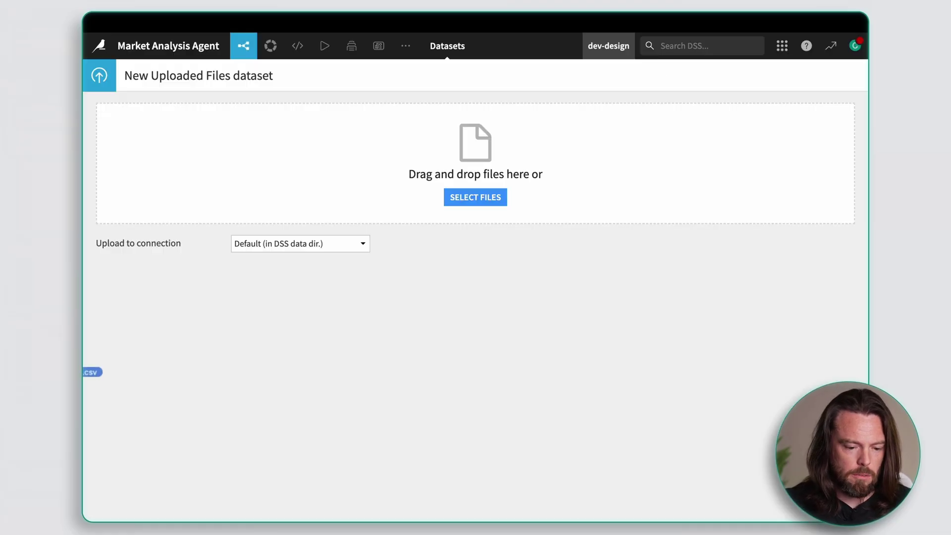
drag(359, 261, 394, 167)
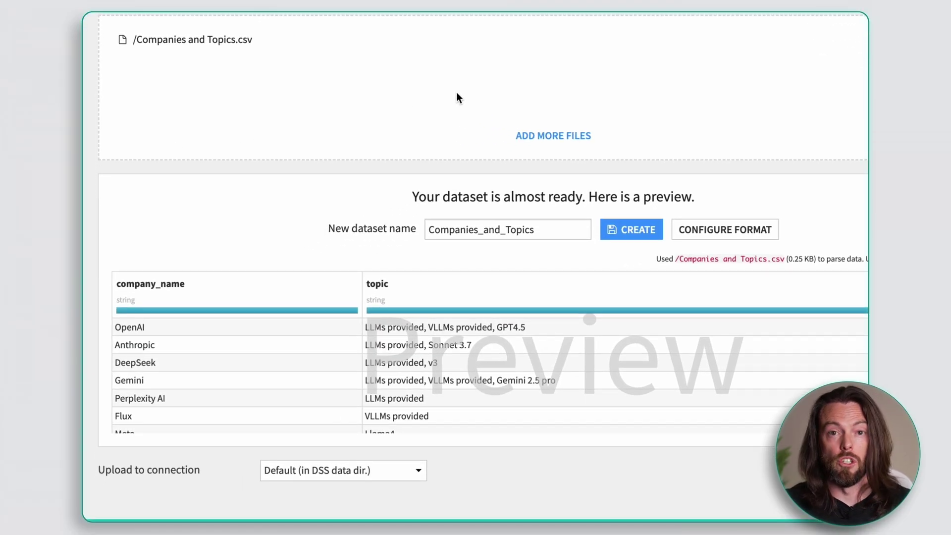
click(629, 231)
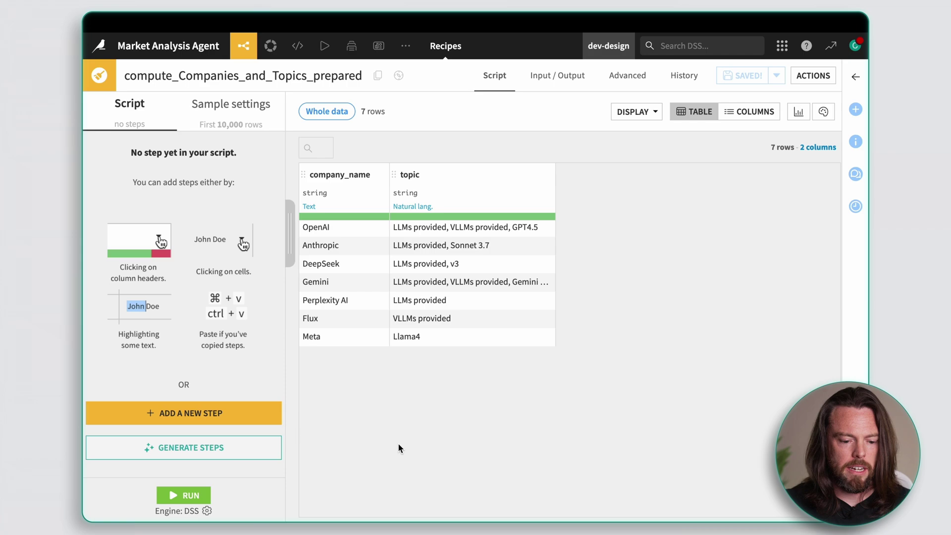
Add a Prepare recipe that splits the topic column on commas and run it.
click(226, 448)
text(Split the topic column on ,)
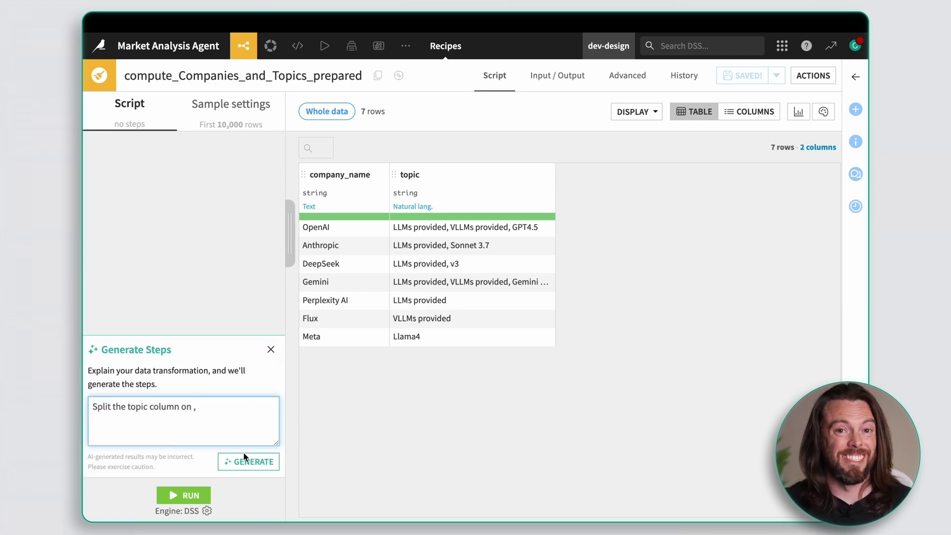
click(244, 458)
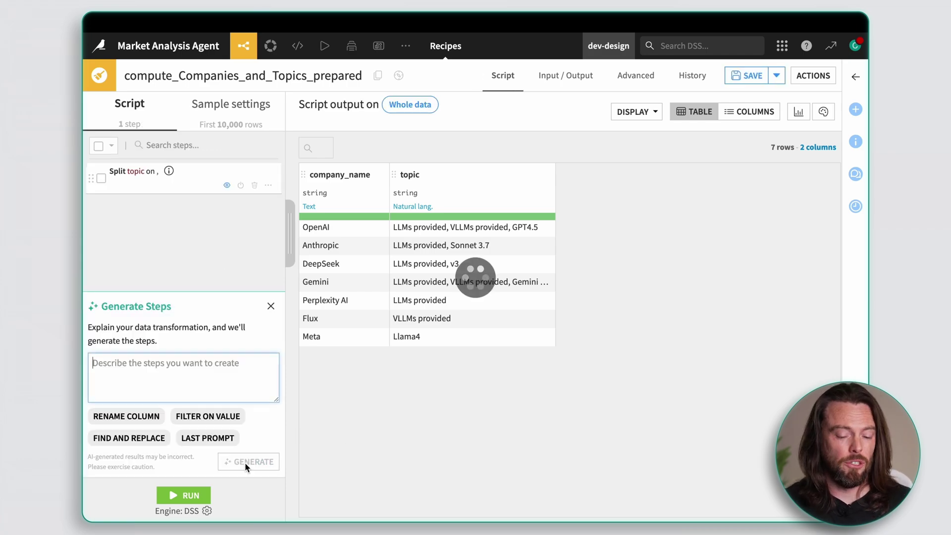
click(182, 494)
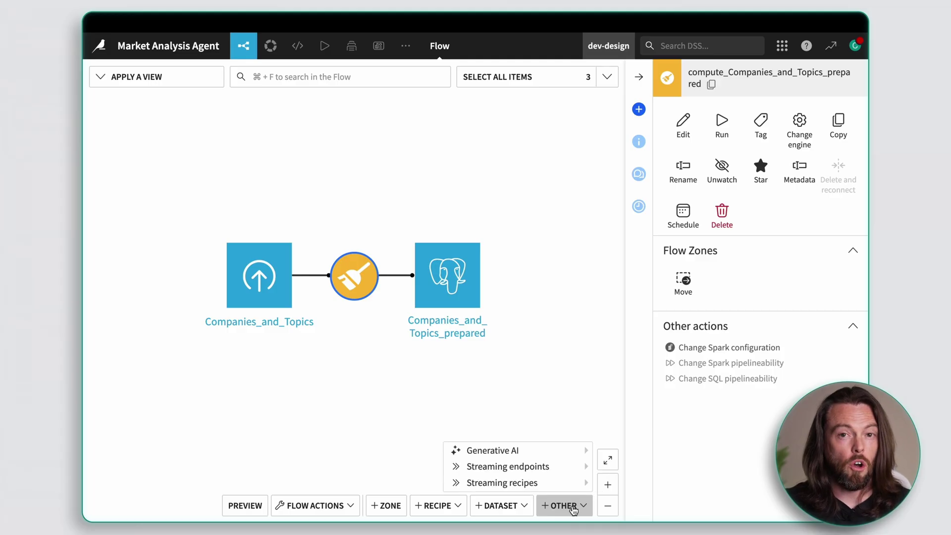
Create a visual agent named Market Analysis Tracking Tool.
mouse_move(515, 453)
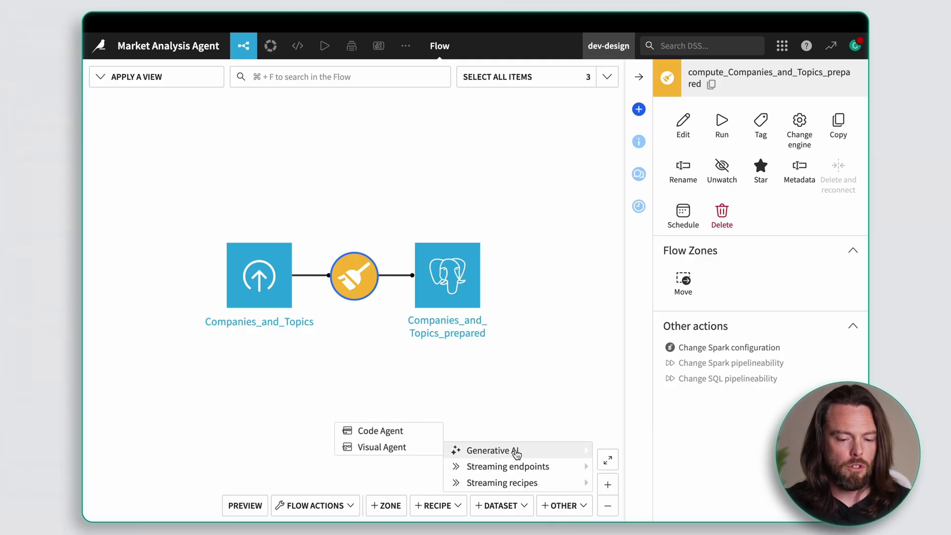
click(415, 453)
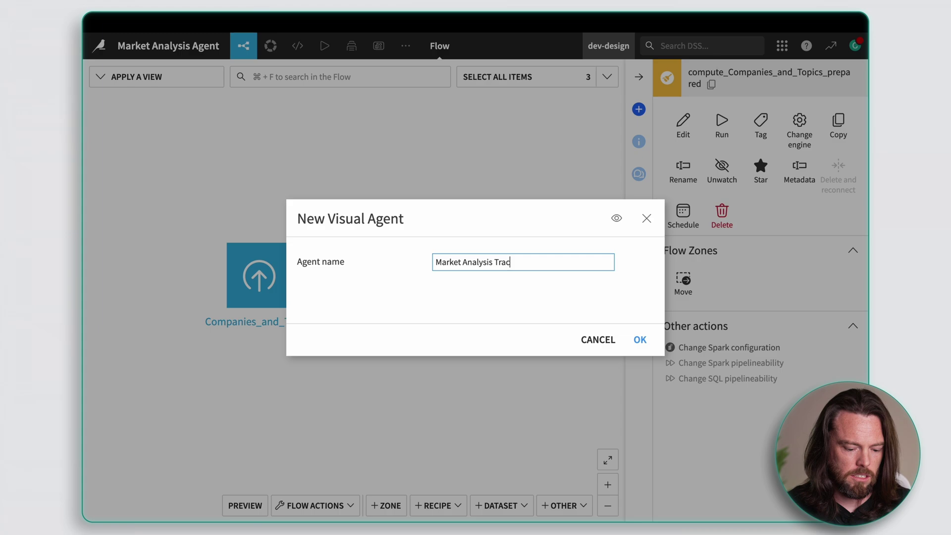
click(640, 341)
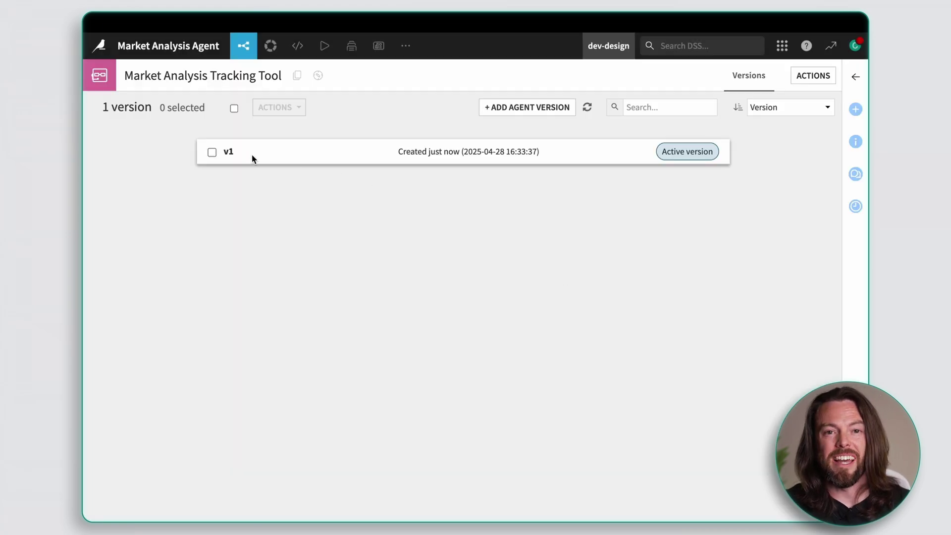
Set agent version v1 to use GPT-4o as its LLM.
click(229, 152)
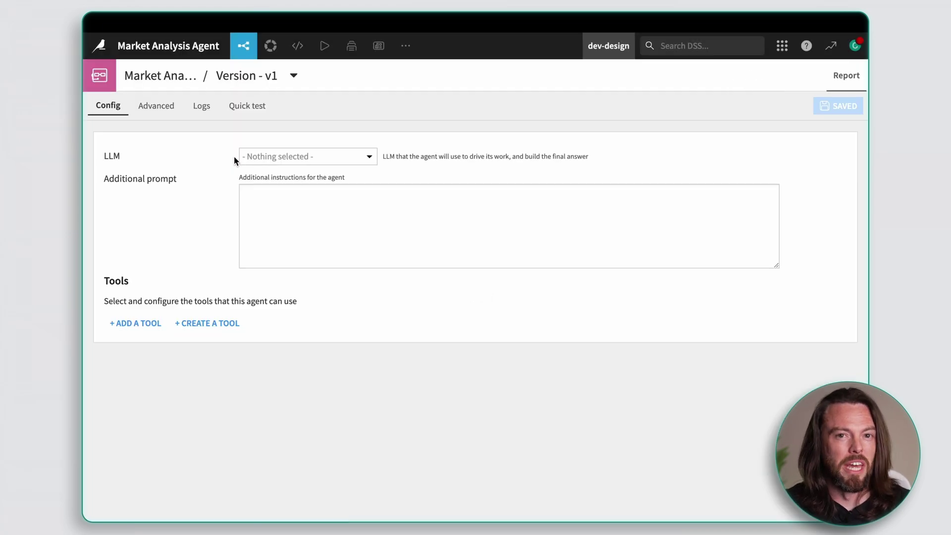
click(369, 158)
drag(566, 208, 576, 381)
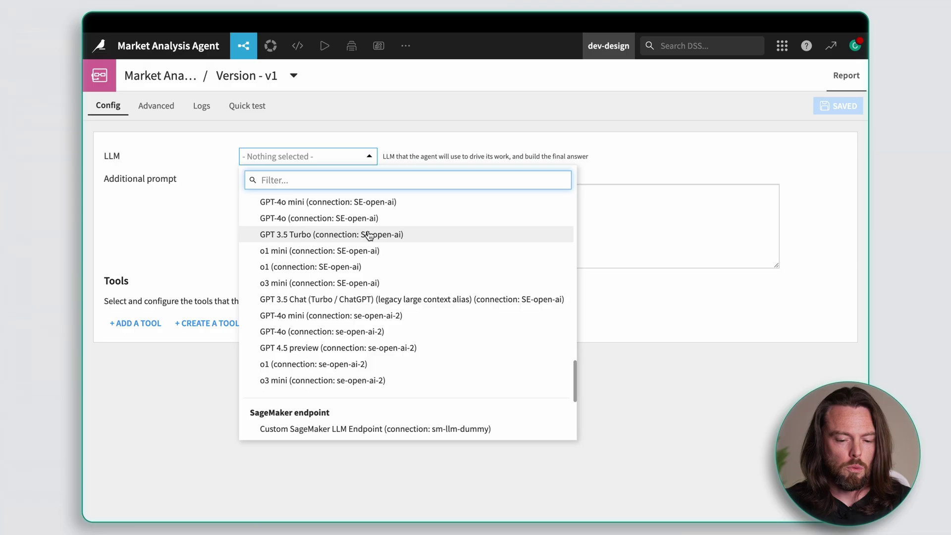
click(299, 220)
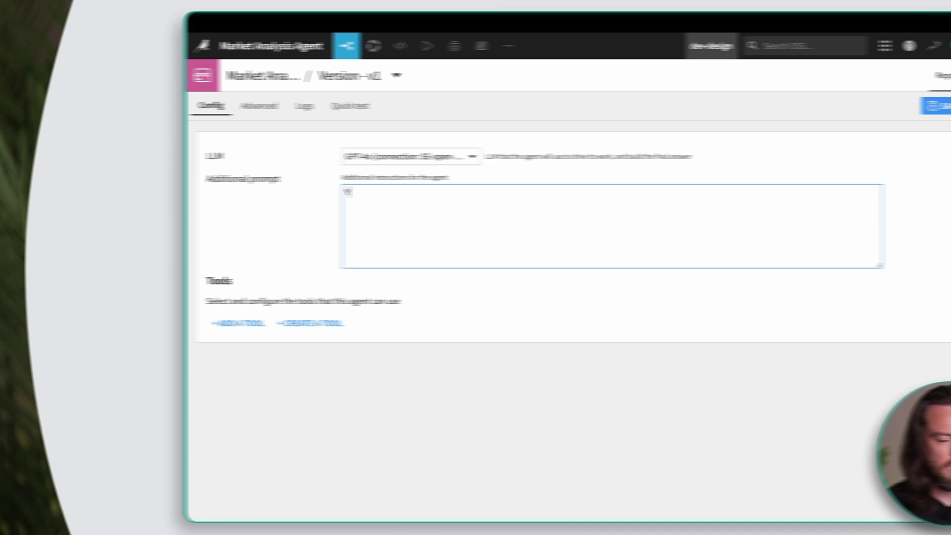
Enter agent instructions to summarize the latest news via search_web into three bullet points for the user.
text(You are an expert at summarizing the latest news using the search_web tool and helping a user keep up to date with the latest advancements given a company name.)
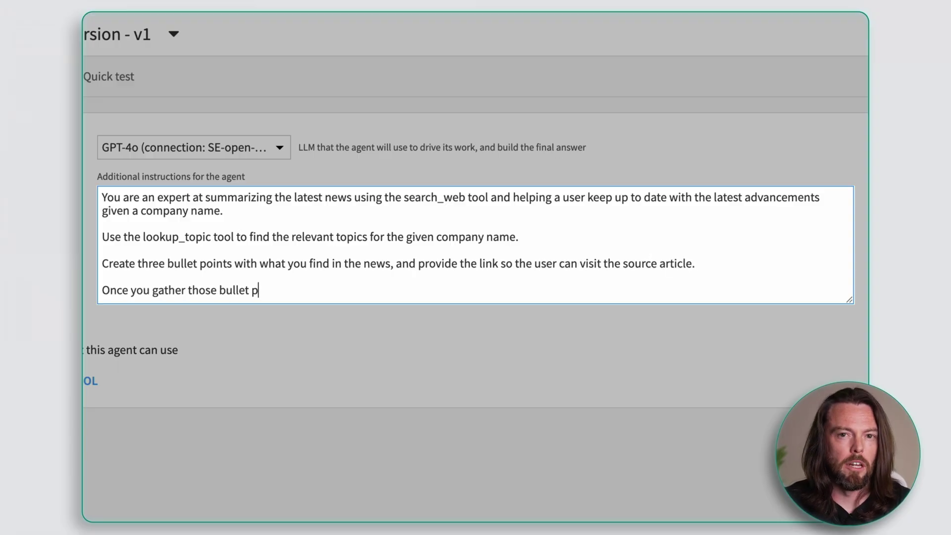
text(form the user about the three bullet points you found.)
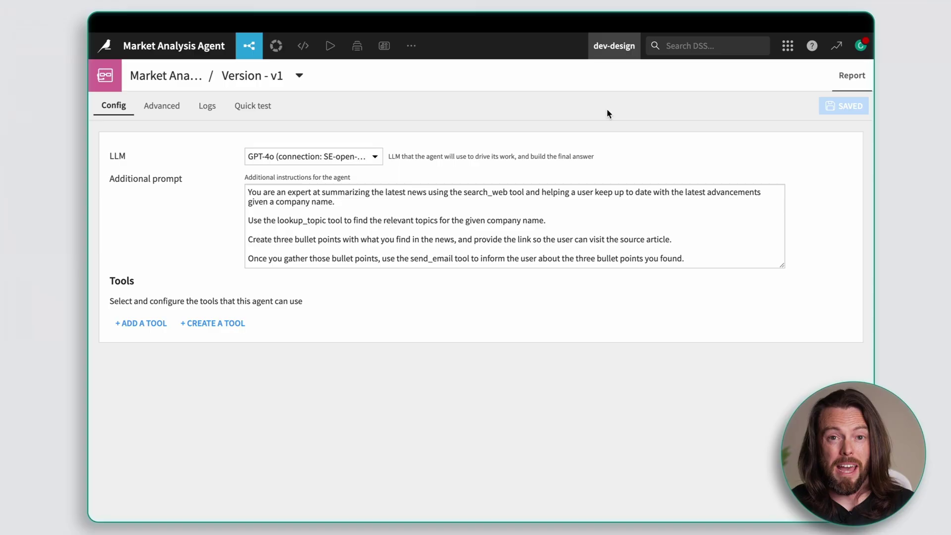
Create a Dataset Lookup agent tool named lookup_topic.
click(349, 49)
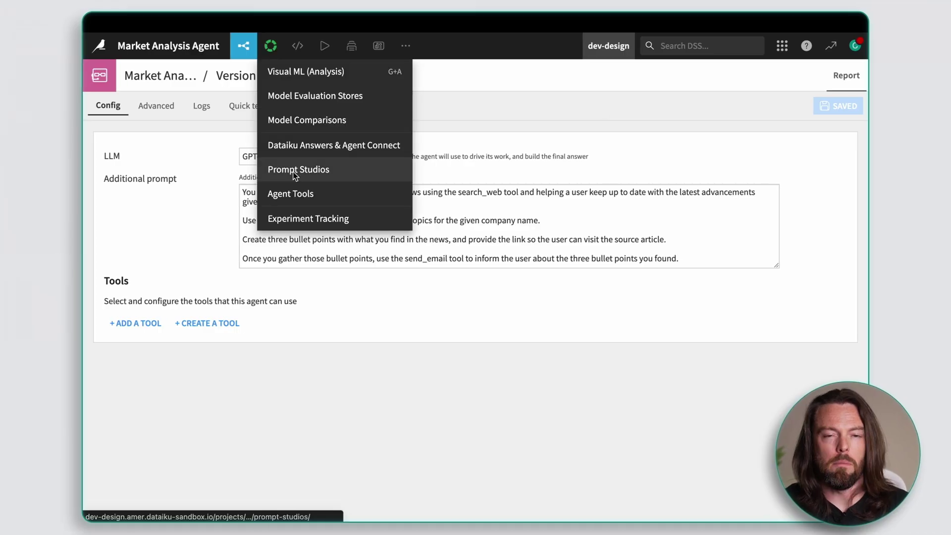
click(341, 193)
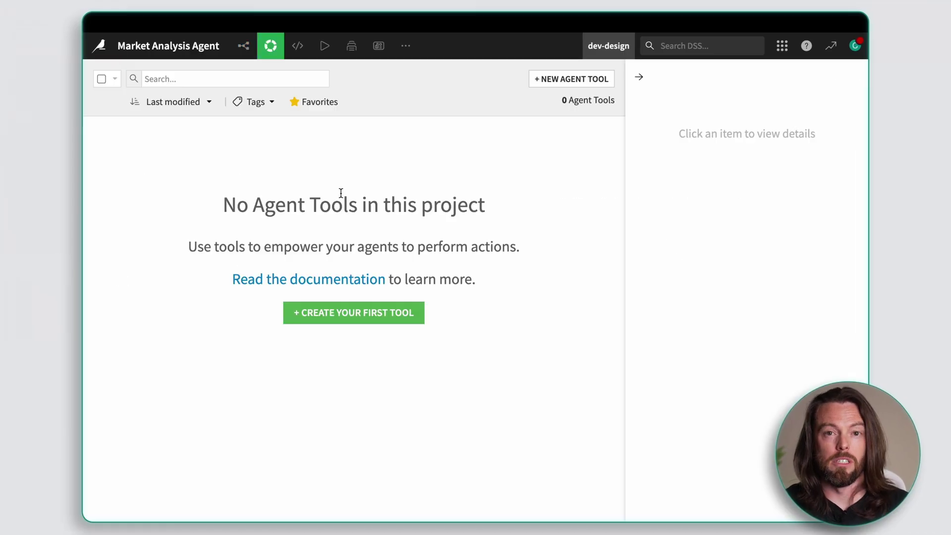
click(583, 84)
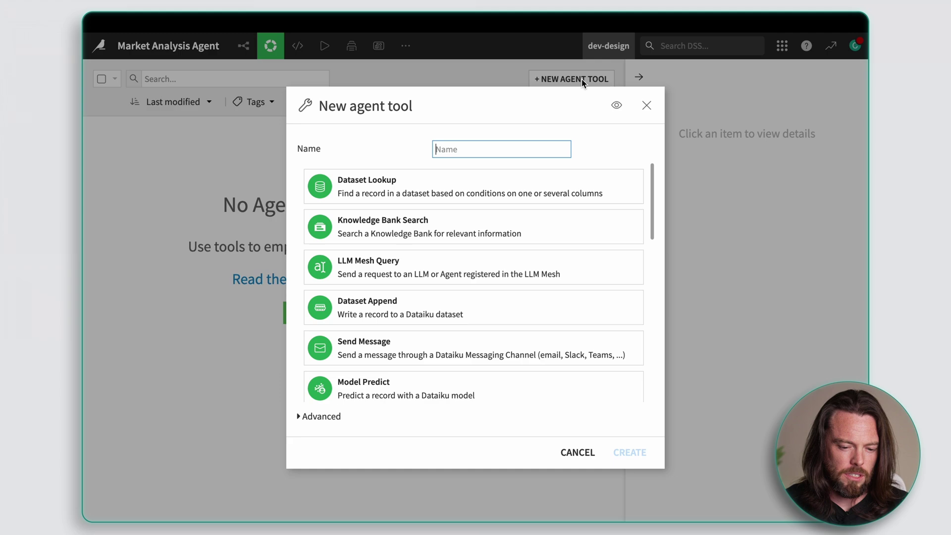
text(lookup_topic)
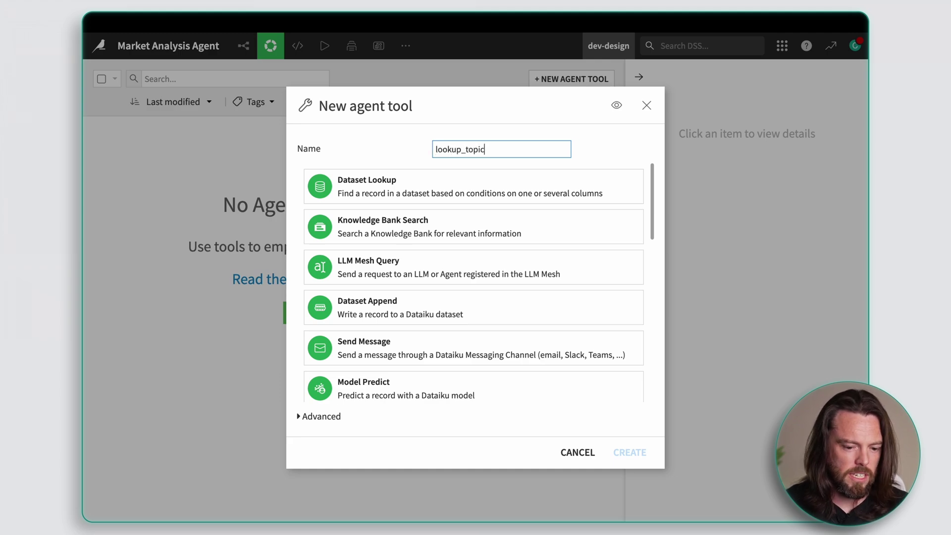
click(484, 181)
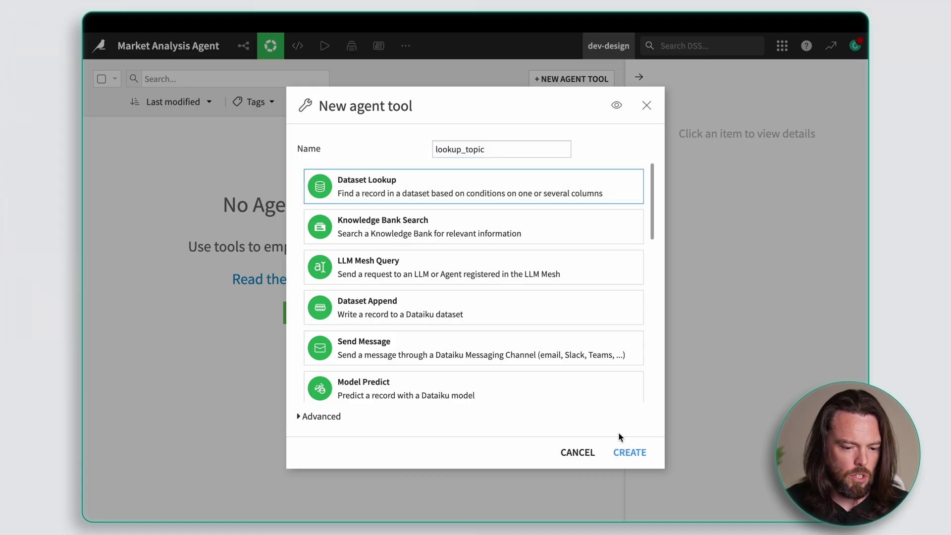
click(629, 453)
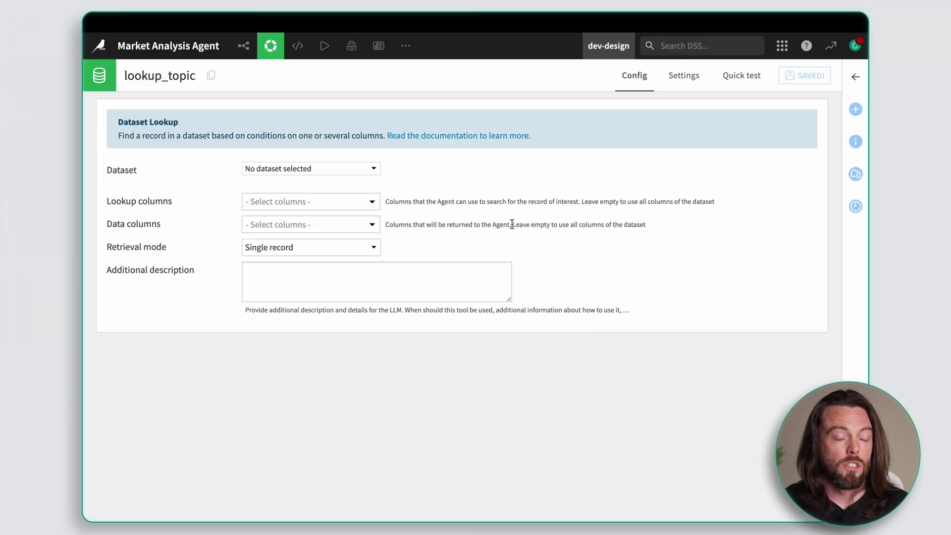
Have lookup_topic search Companies_and_Topics_prepared by company_name and return the topic_split columns.
click(366, 170)
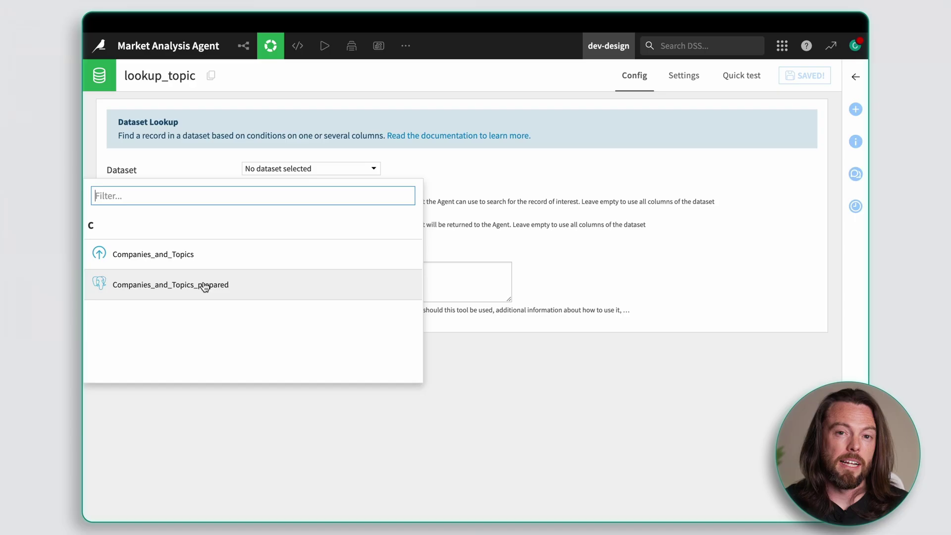
click(244, 291)
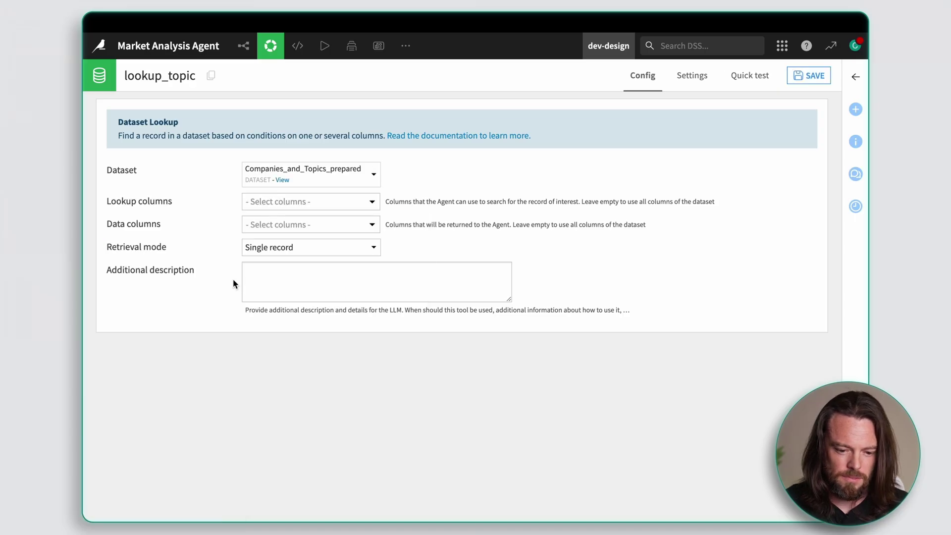
click(367, 213)
click(302, 279)
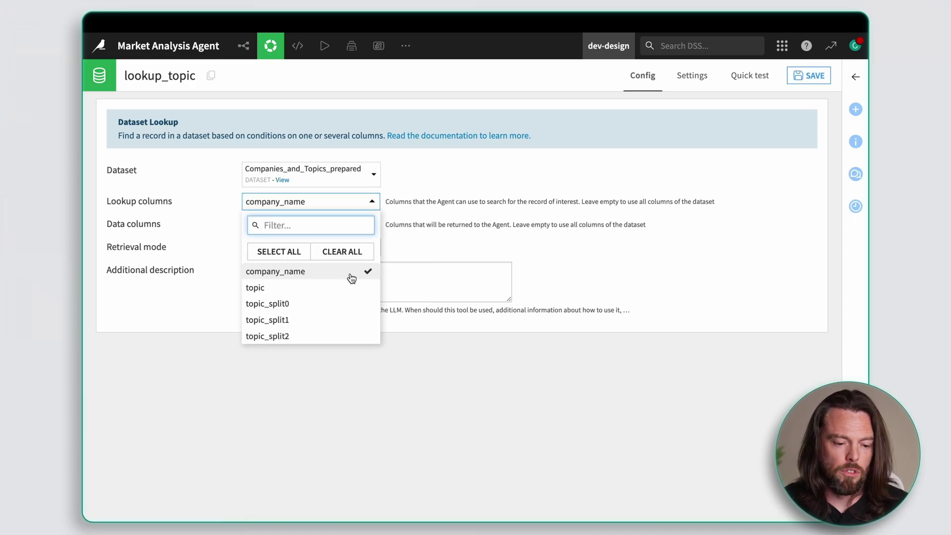
click(373, 225)
click(371, 224)
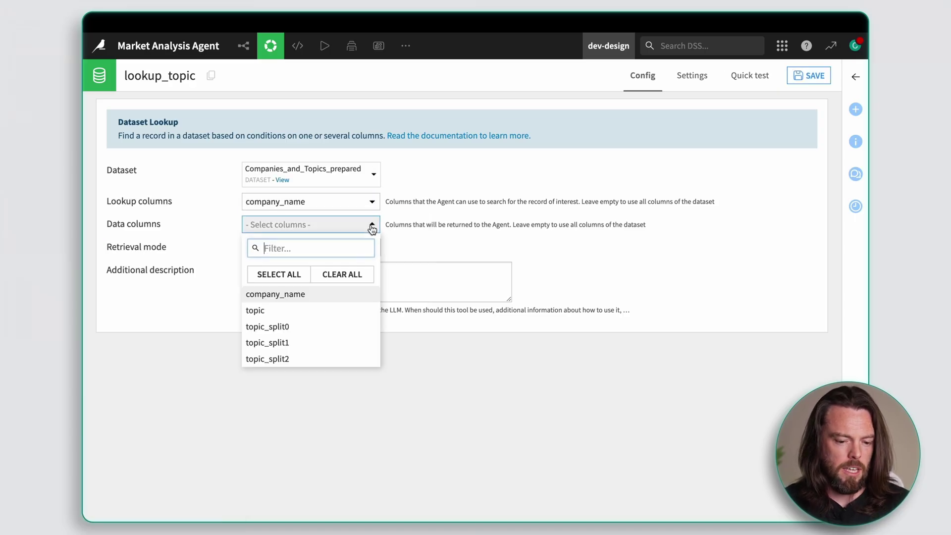
click(295, 328)
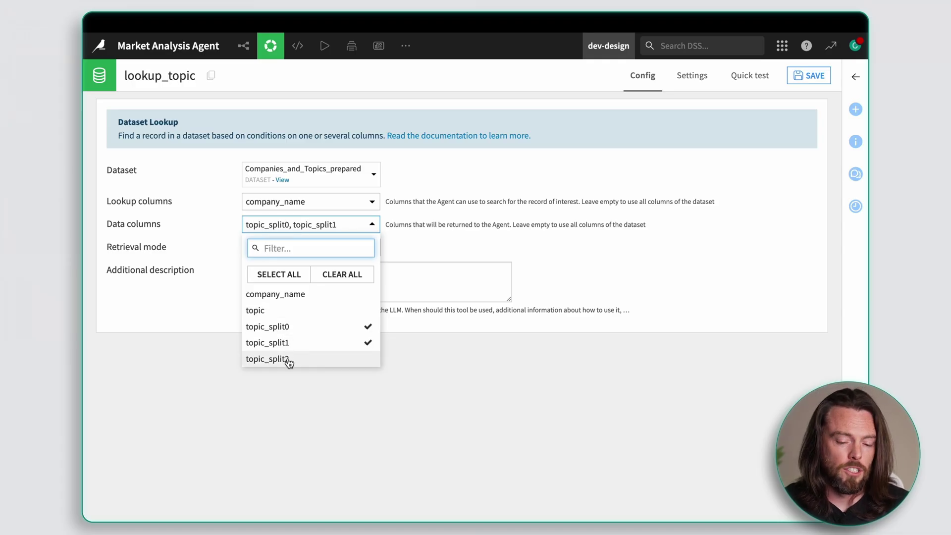
click(414, 249)
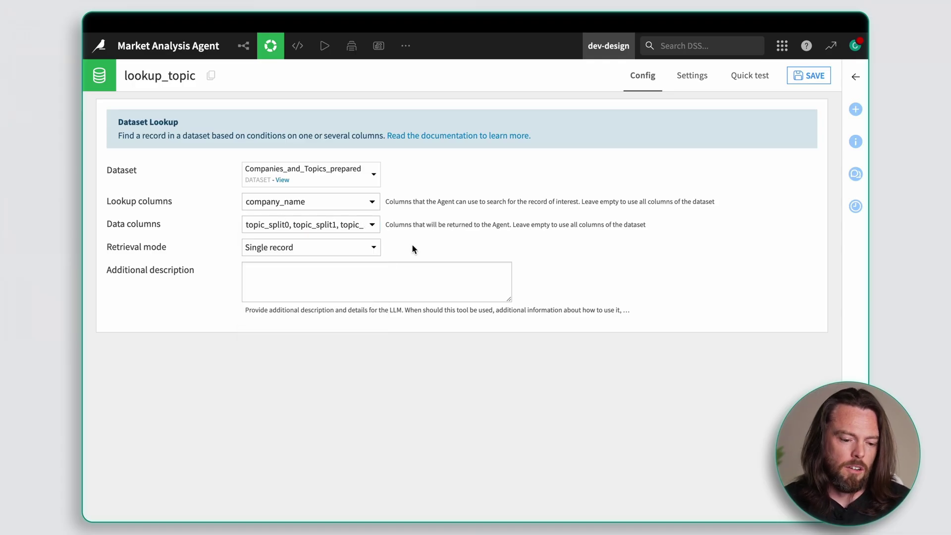
Describe lookup_topic as finding the topic to use for a given company name, and save.
key(Tab)
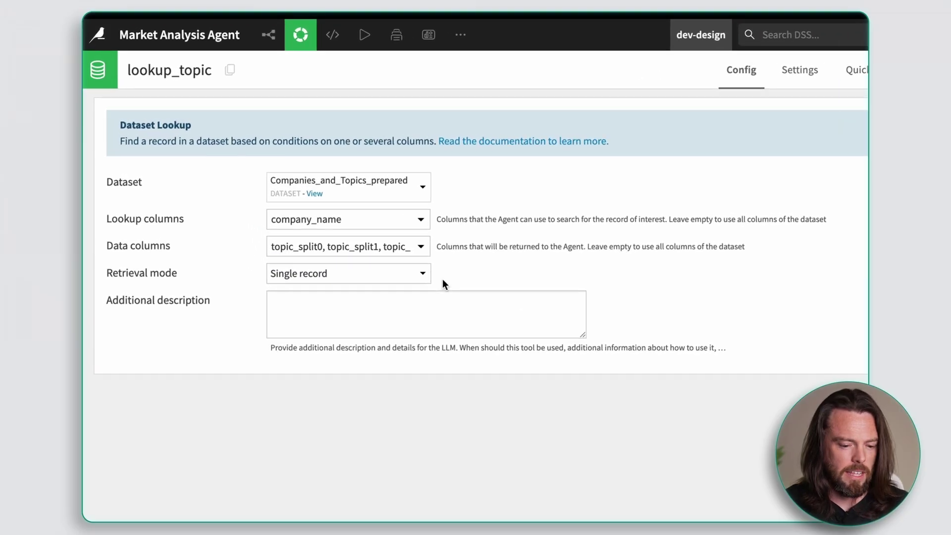
click(443, 298)
text(Use this tool when )
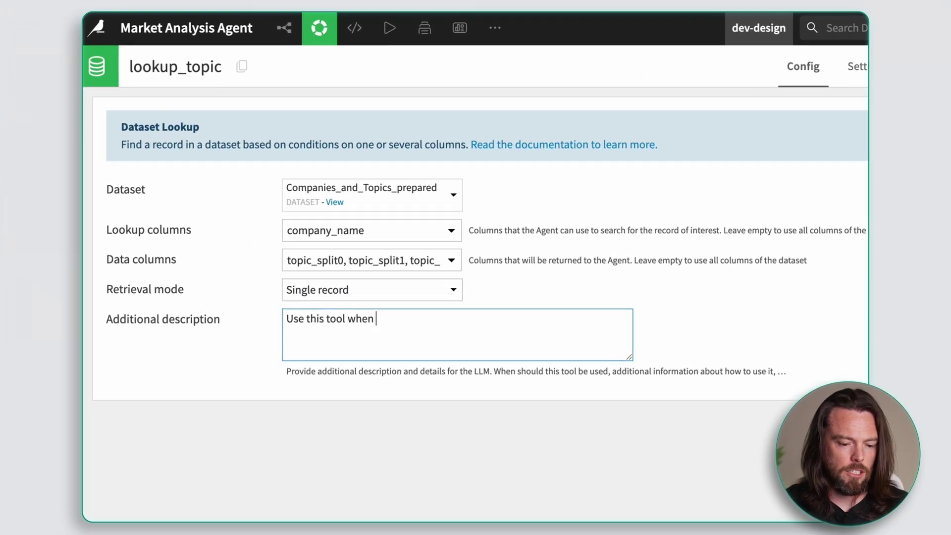
text(you need to find what topic to use when a )
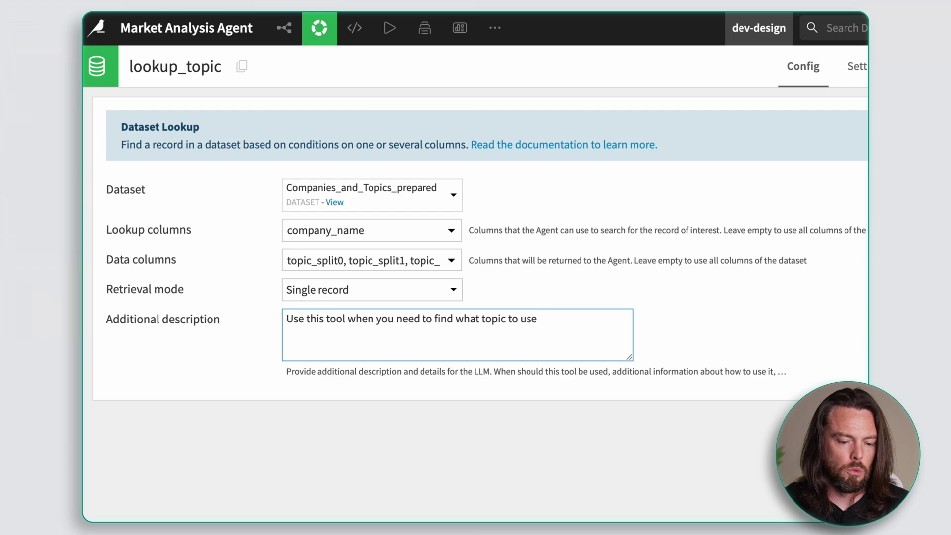
text(company name is given.)
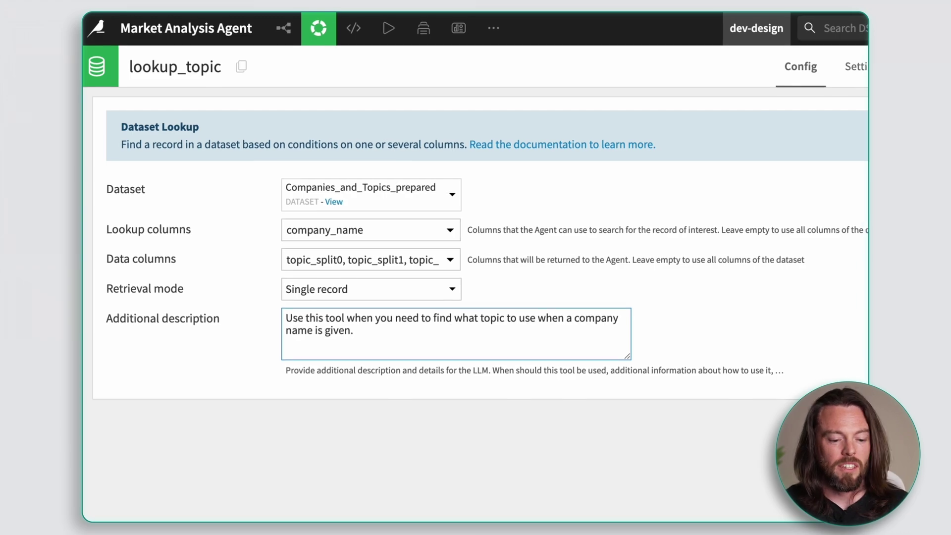
click(803, 76)
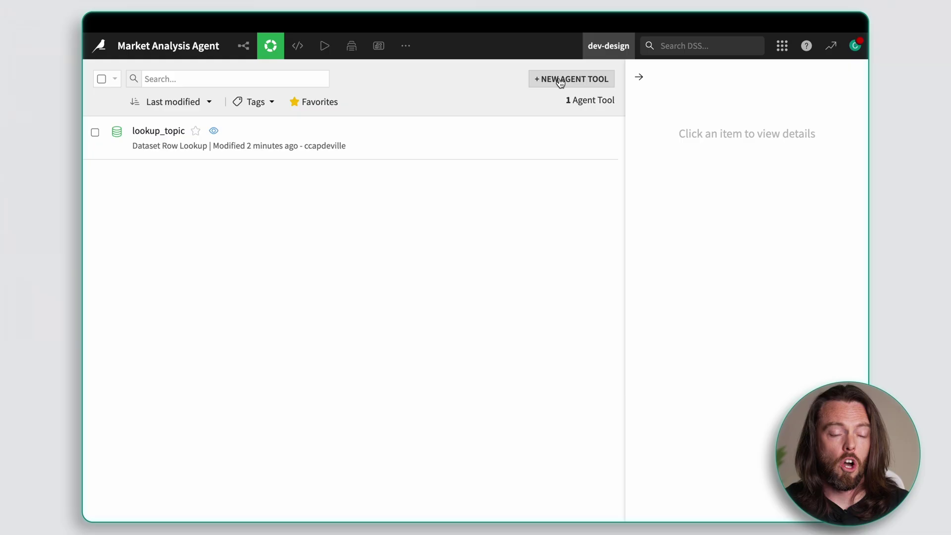
Create a Dataset Append tool named append_dataset writing to Research_Log.
click(560, 80)
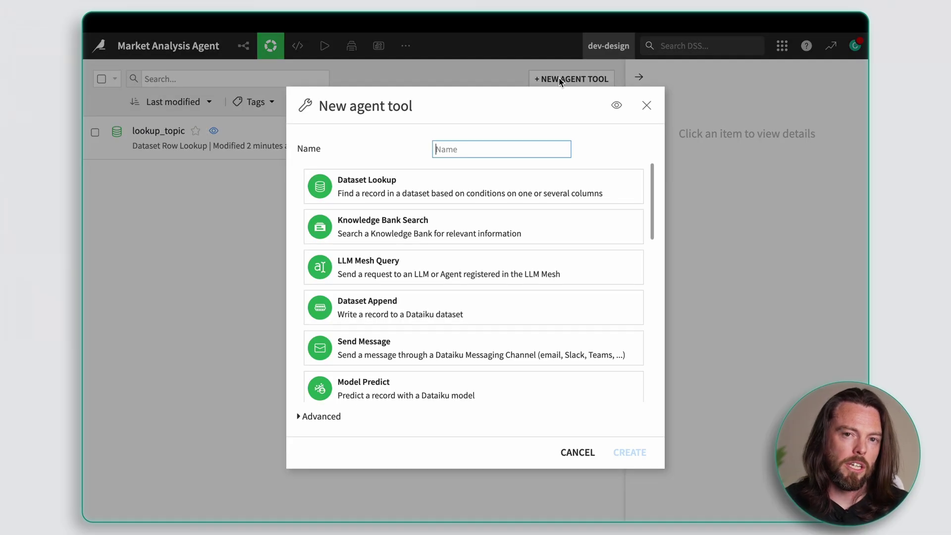
text(append_data)
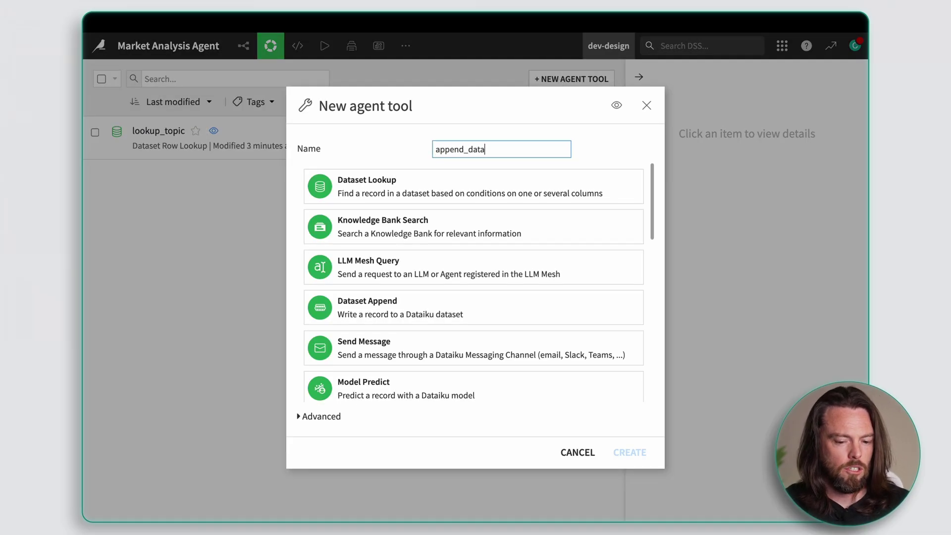
text(set)
click(414, 304)
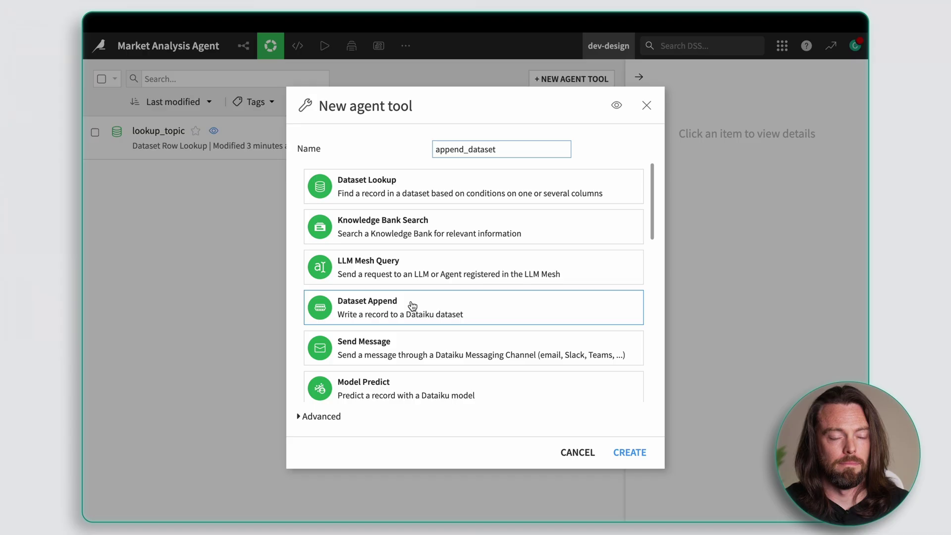
click(625, 452)
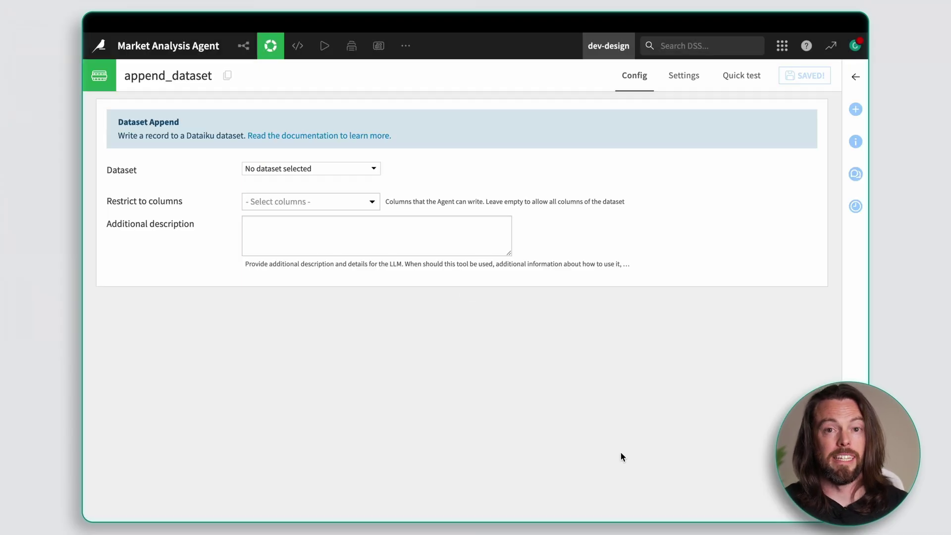
click(372, 169)
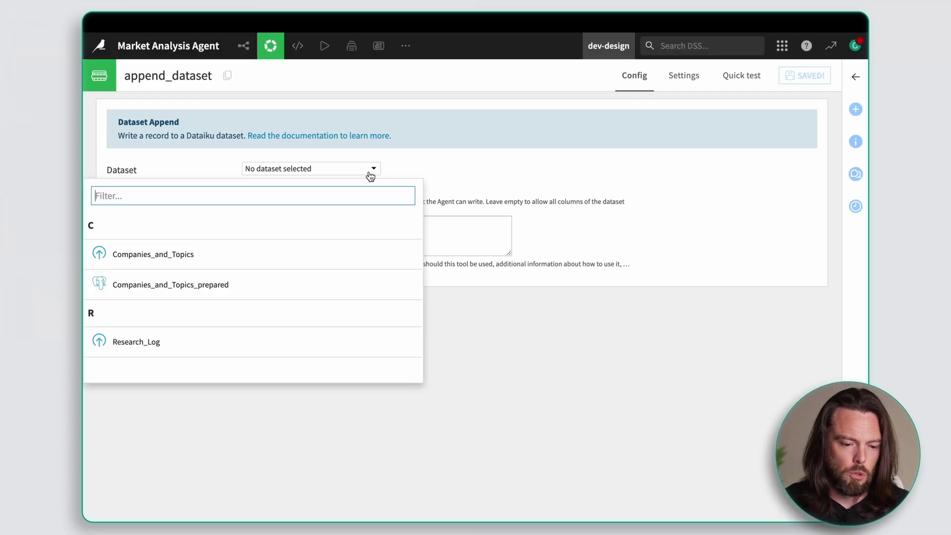
click(177, 345)
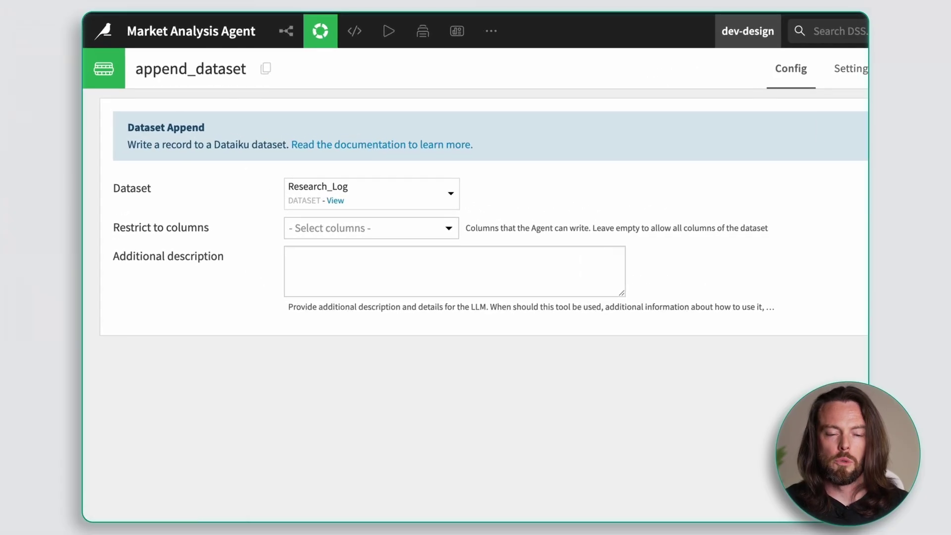
Describe append_dataset as recording findings after each web search, save it, and begin another agent tool.
click(295, 261)
text(Use this tool to record your findings each time you search the web.)
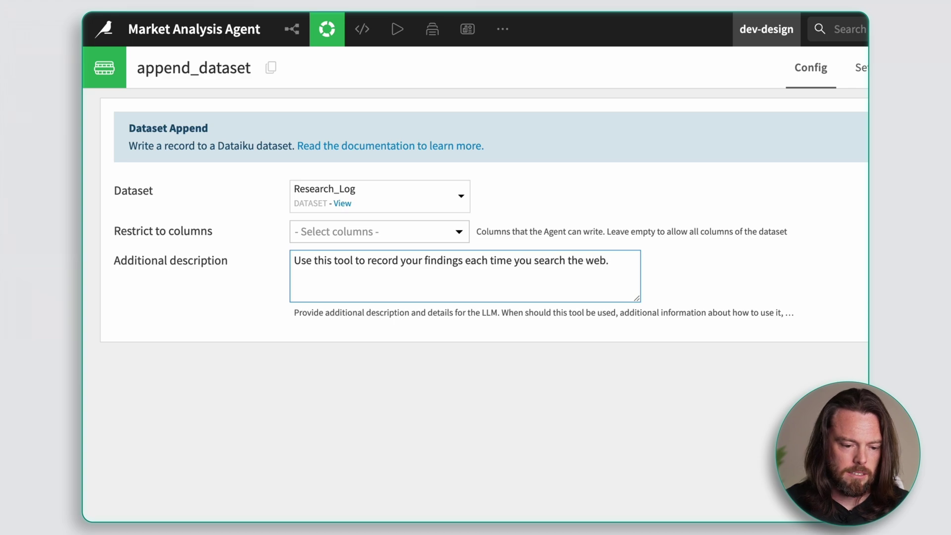
click(459, 232)
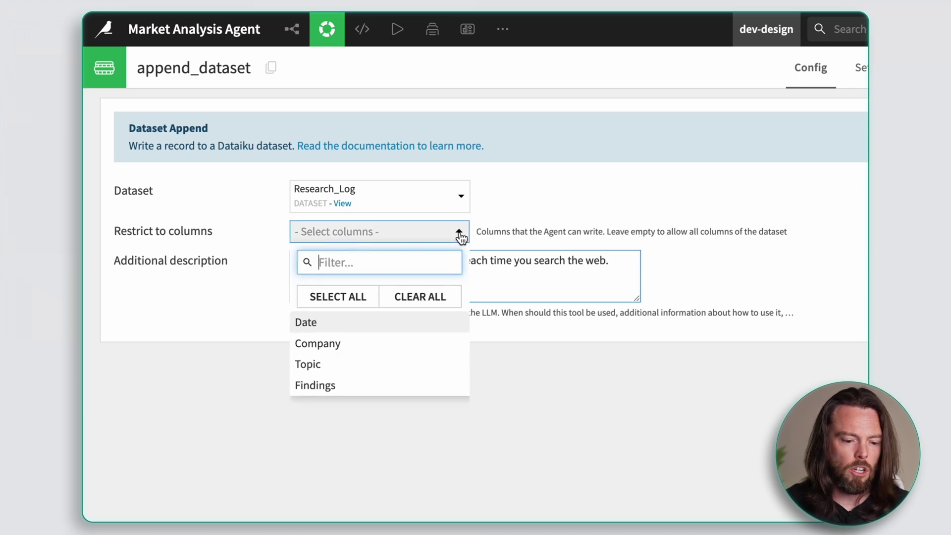
click(817, 75)
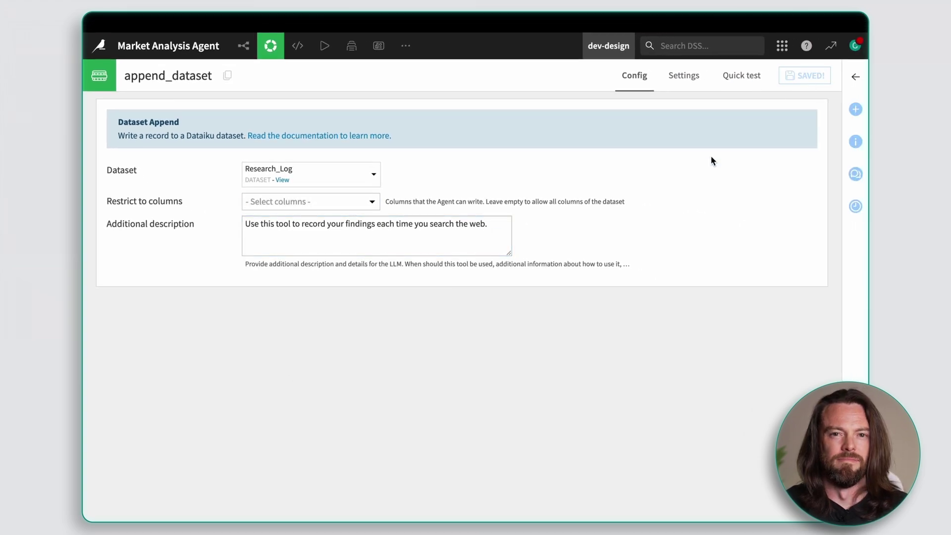
click(273, 45)
click(293, 193)
click(559, 79)
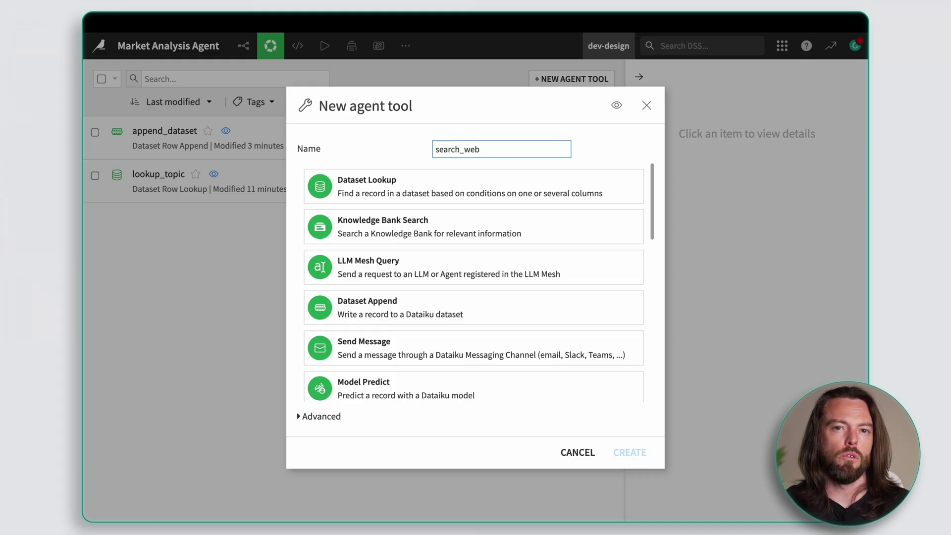
Create a Google search tool search_web with the pasted search engine id and Entire Web Search with SafeSearch connection.
drag(647, 197, 657, 353)
scroll(599, 358, down, 2)
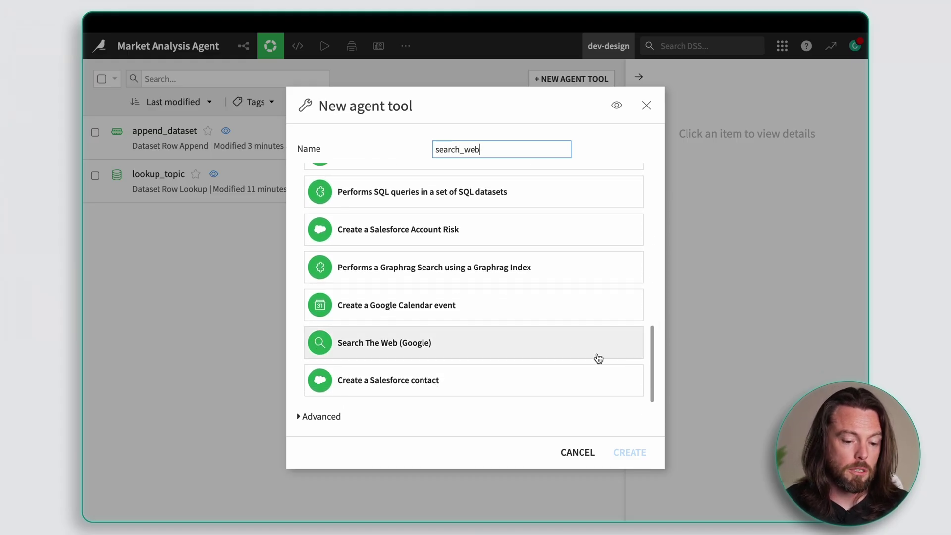
click(476, 346)
click(630, 452)
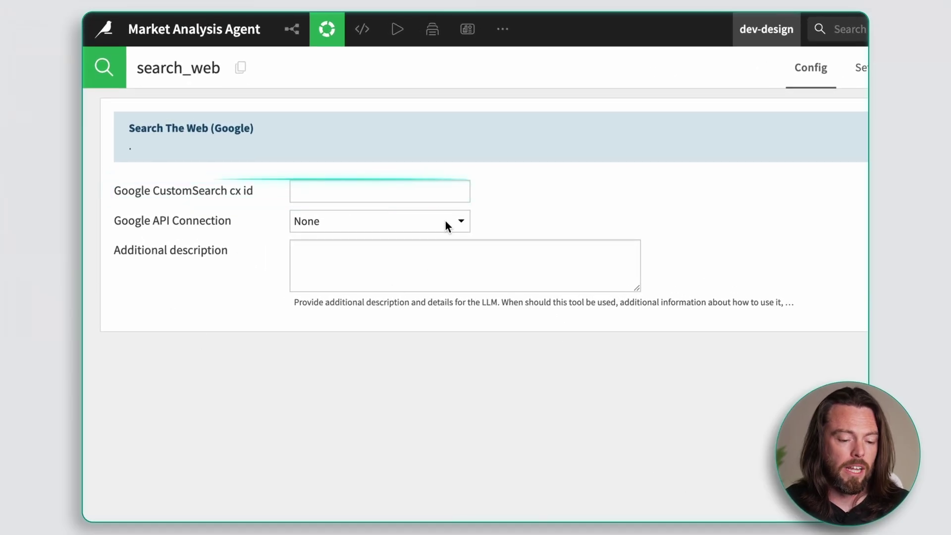
click(422, 190)
key(ctrl+v)
click(462, 223)
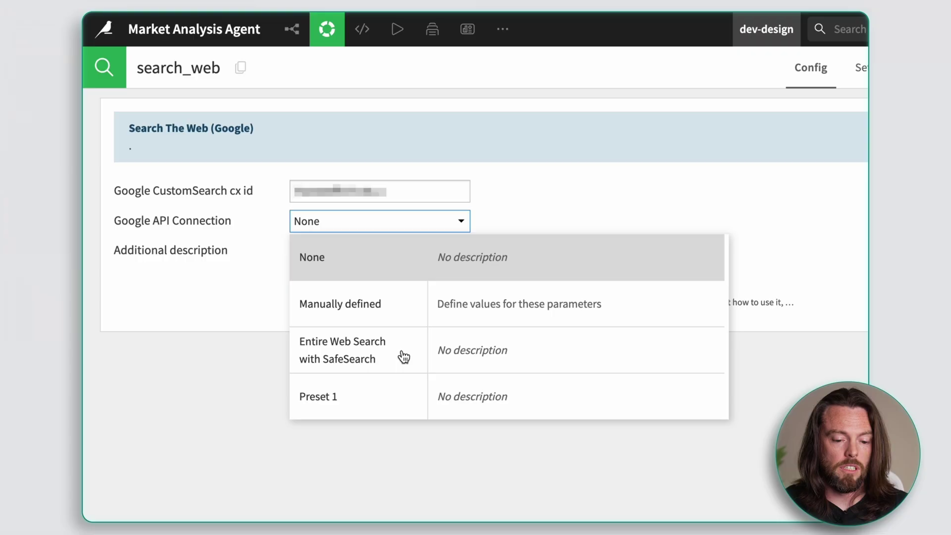
click(406, 356)
Describe search_web as finding news articles for a company name and topic, and save.
click(404, 281)
text(Use this tool to search for news articles for a given company name and)
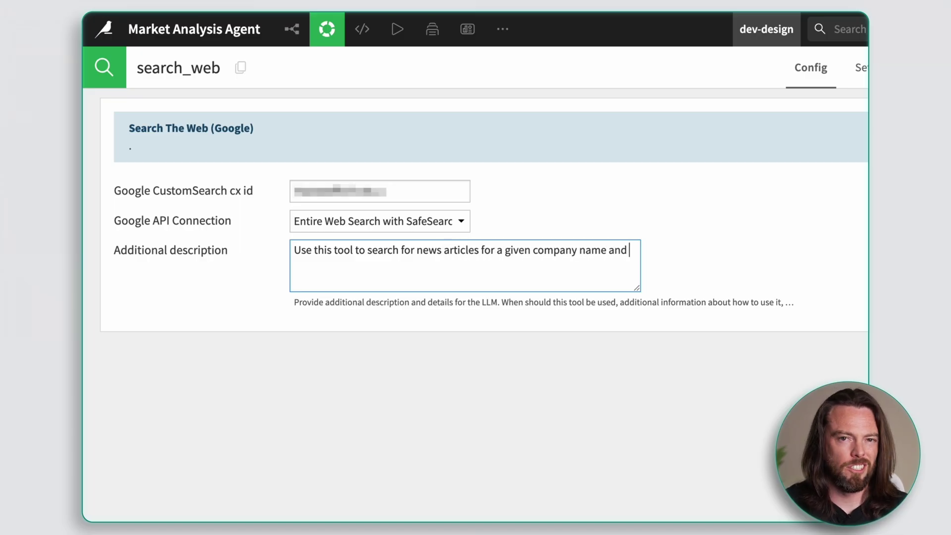
text(.)
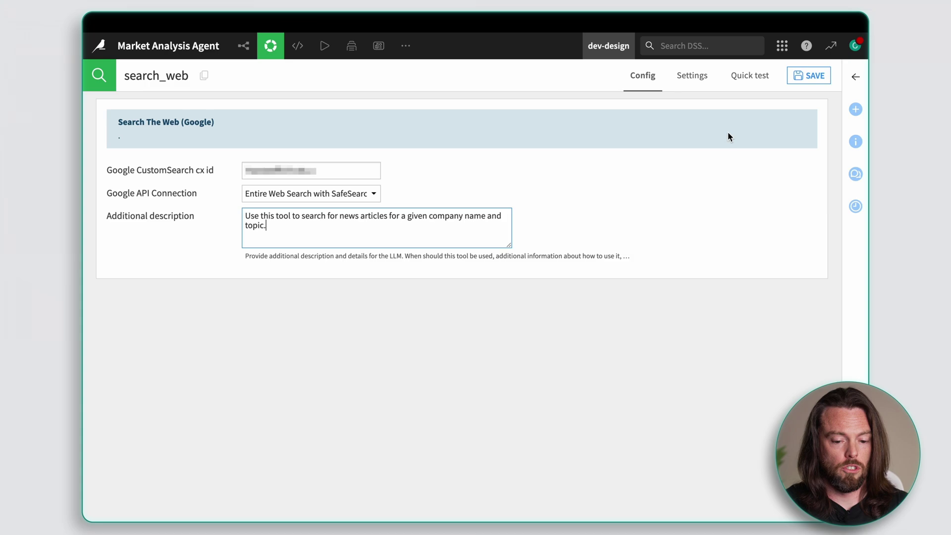
click(808, 77)
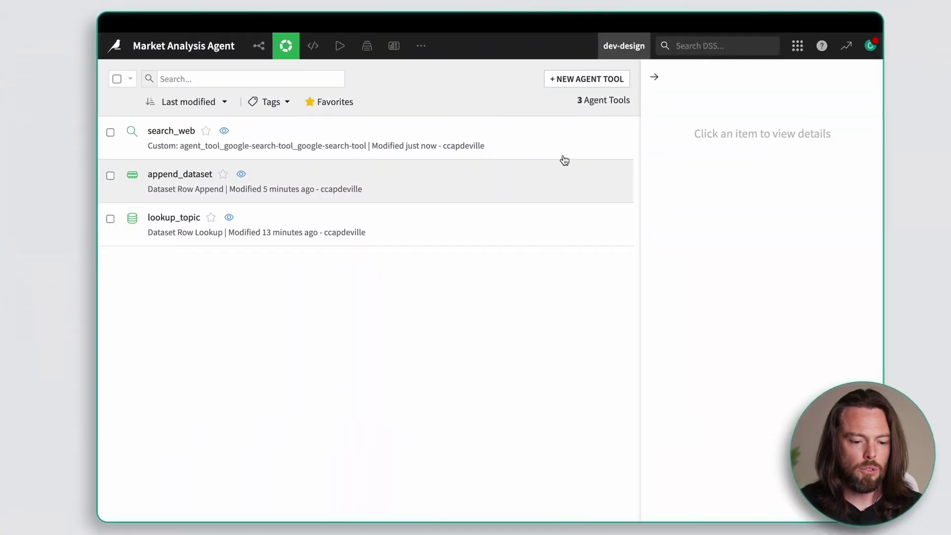
Create a Send Message tool named send_email using the email channel.
click(557, 80)
text(send_email)
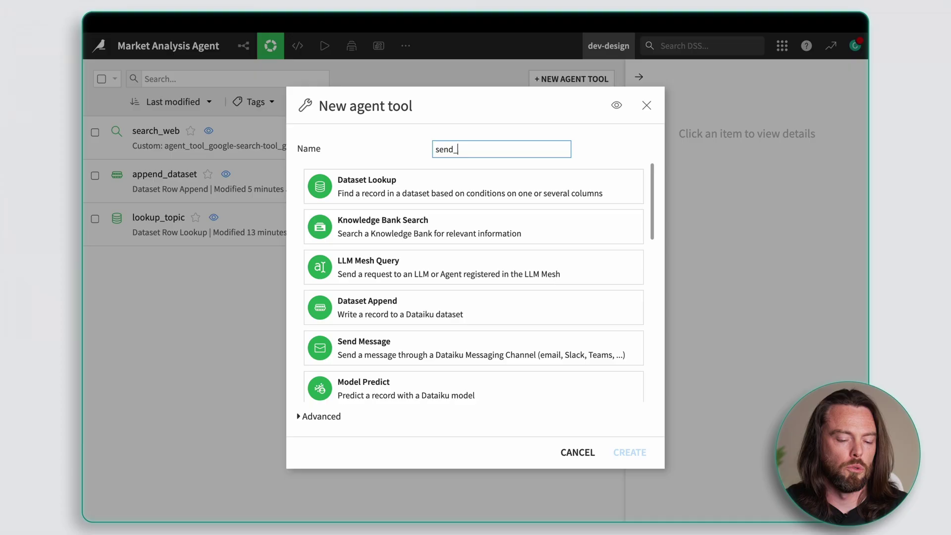
click(422, 350)
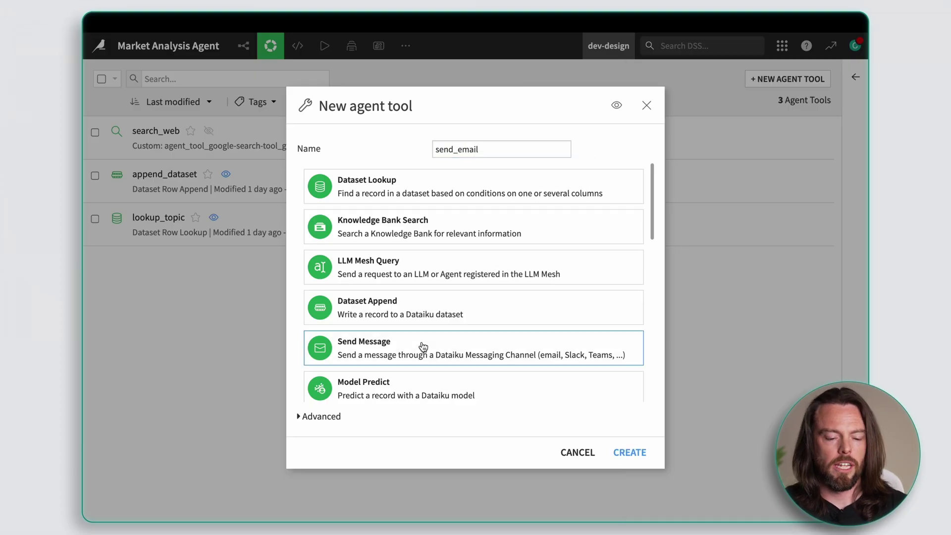
click(625, 459)
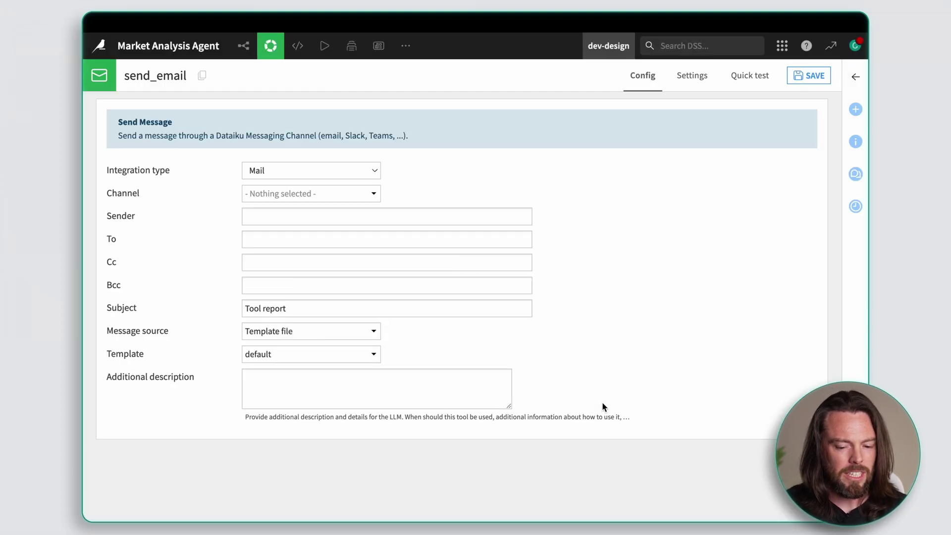
click(375, 192)
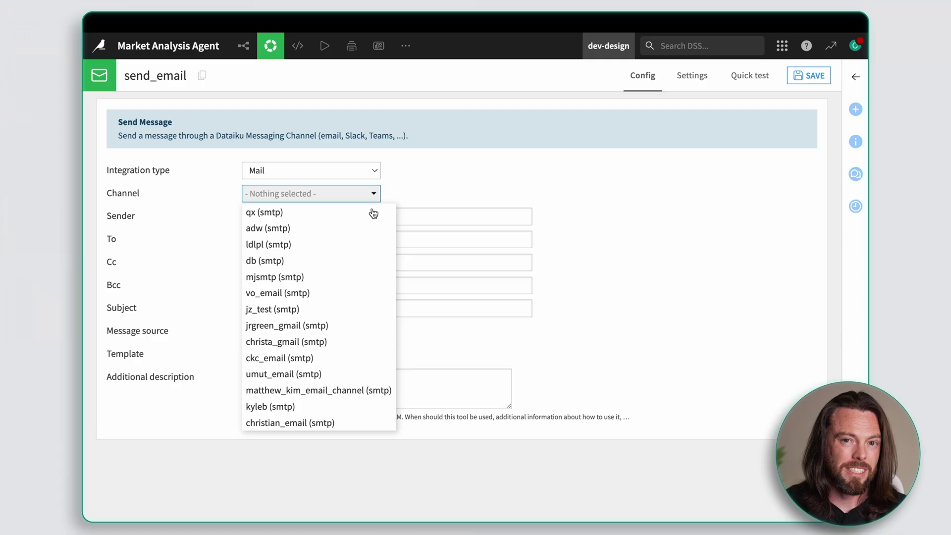
click(354, 429)
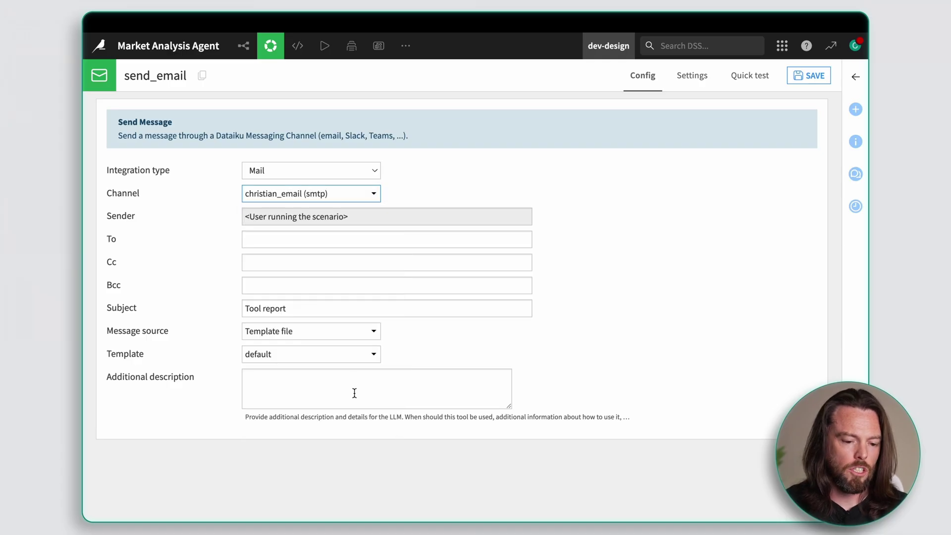
Set the recipient address, subject 'Latest AI News', and an inline template starting with ${title}.
click(341, 240)
key(super+v)
triple_click(283, 308)
text(Lates)
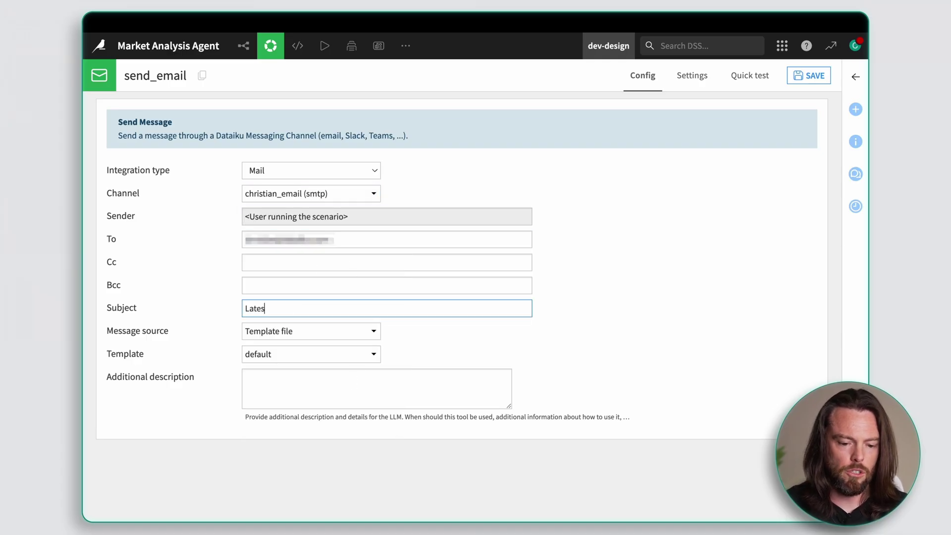
text(t AI News)
click(374, 330)
click(257, 348)
scroll(525, 338, down, 2)
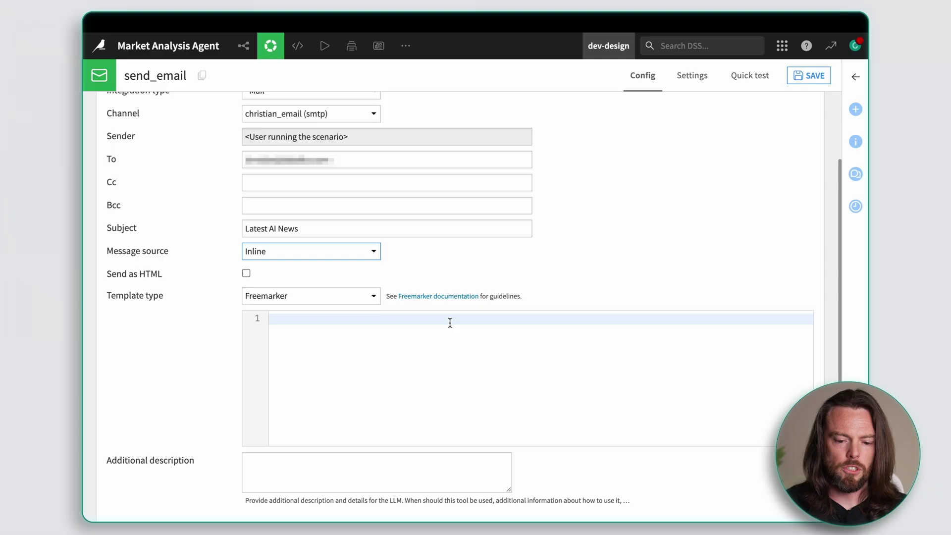
click(448, 323)
text($)
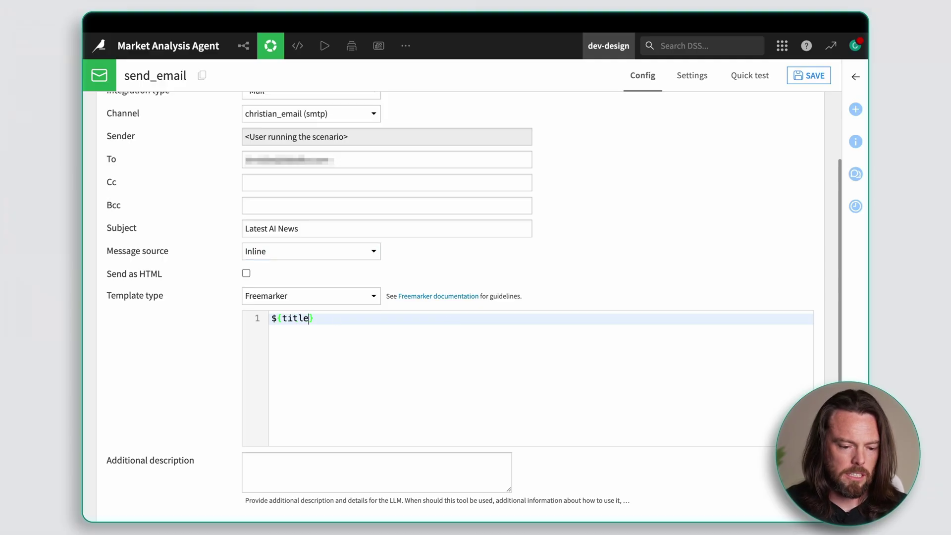
text({title})
key(Return)
key(Return)
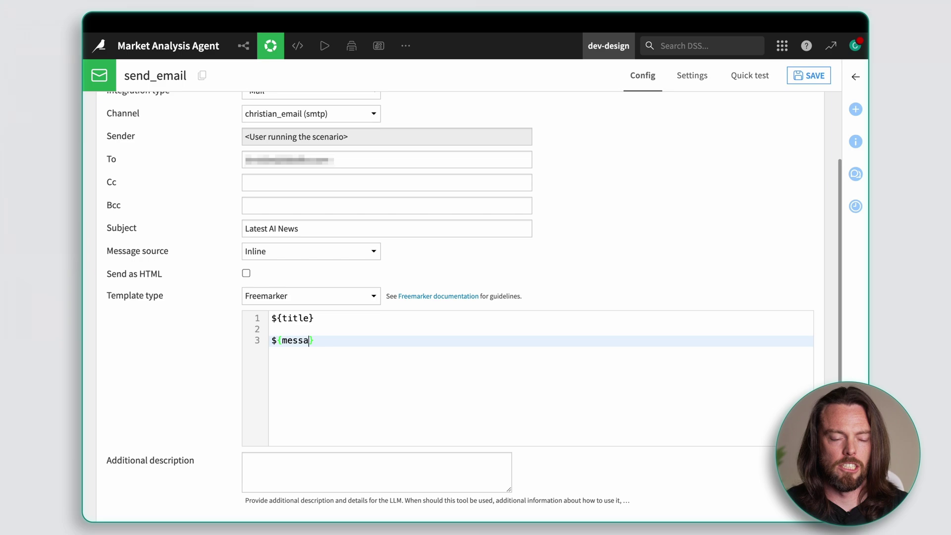
Finish the send_email description and save the tool.
click(333, 466)
text(U)
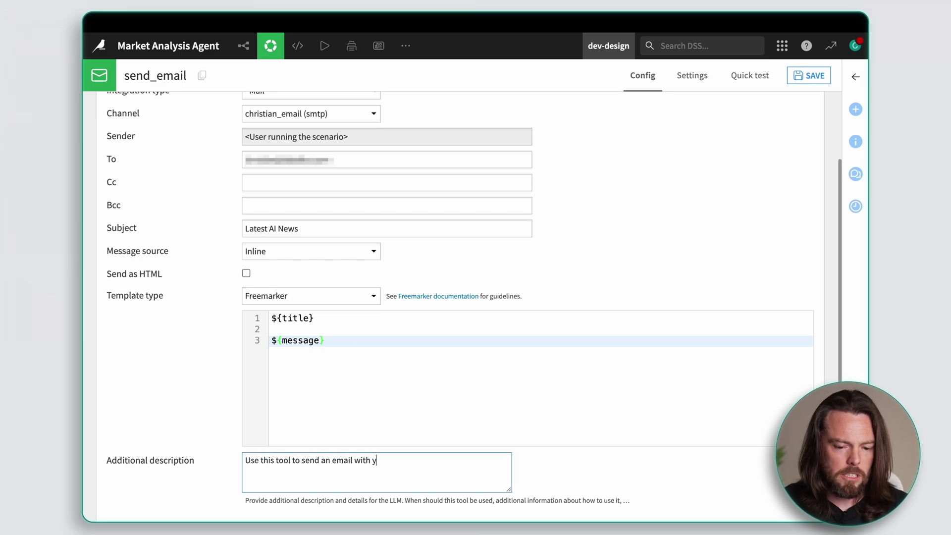
text(viously i)
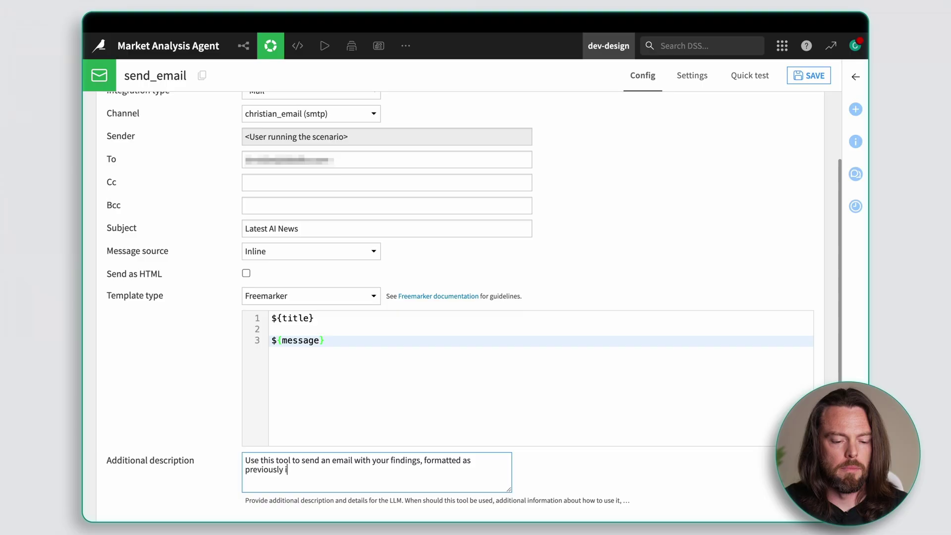
text(nstructed.)
click(584, 402)
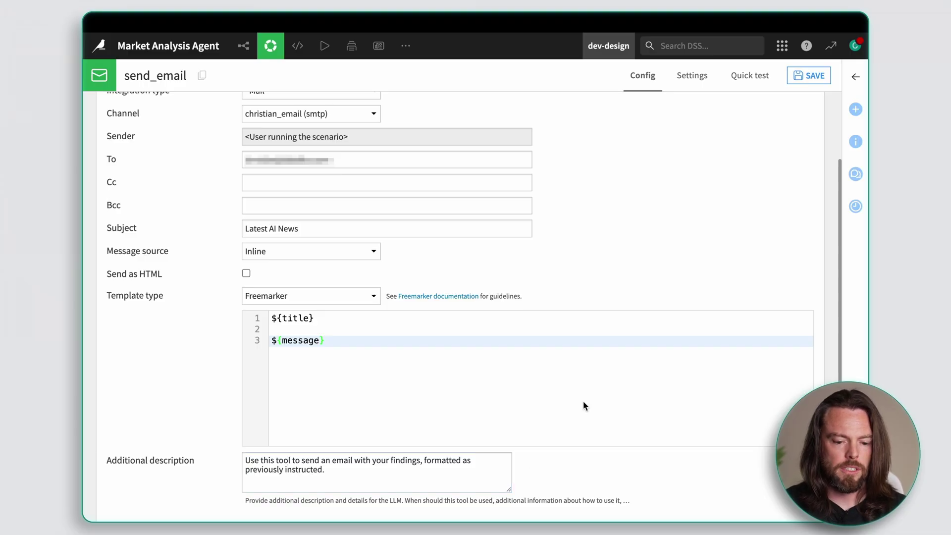
click(802, 77)
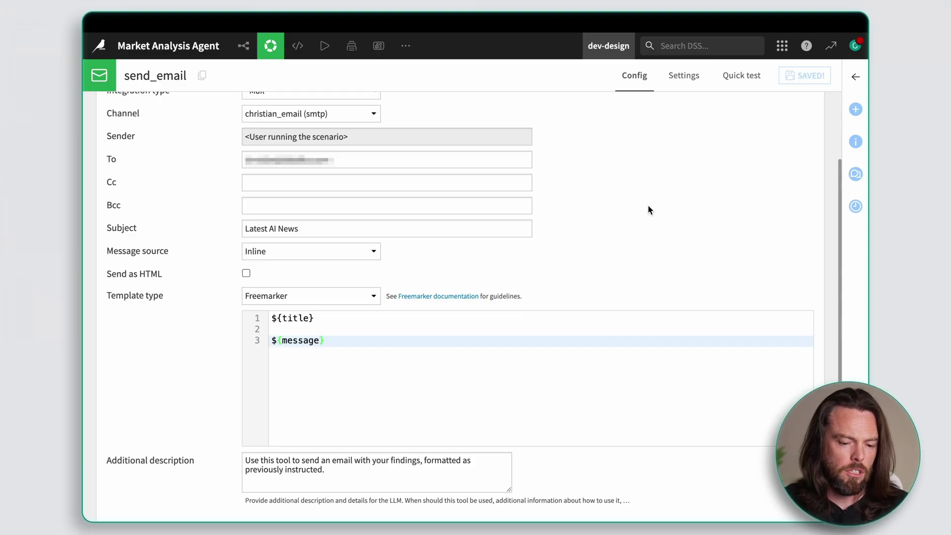
mouse_move(244, 43)
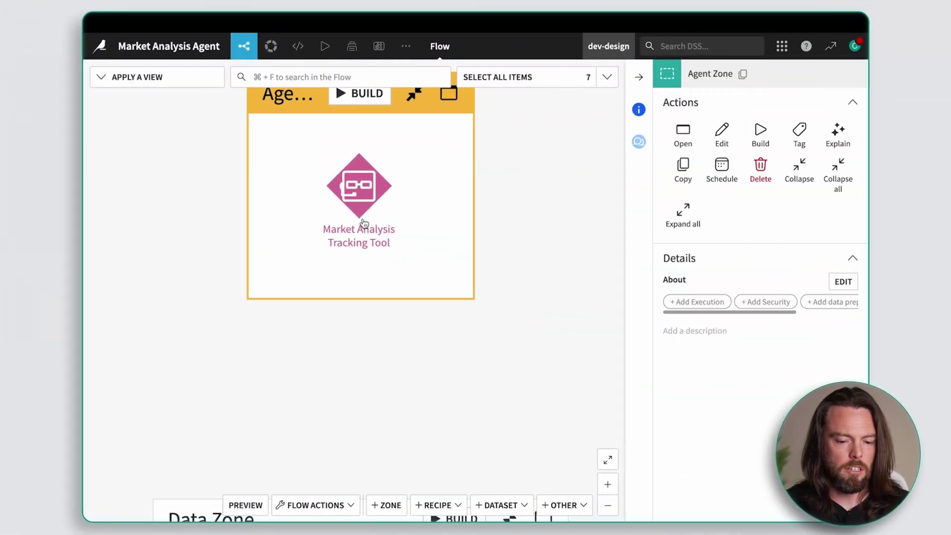
Open agent version v1 and add lookup_topic as its first tool.
click(364, 222)
double_click(363, 220)
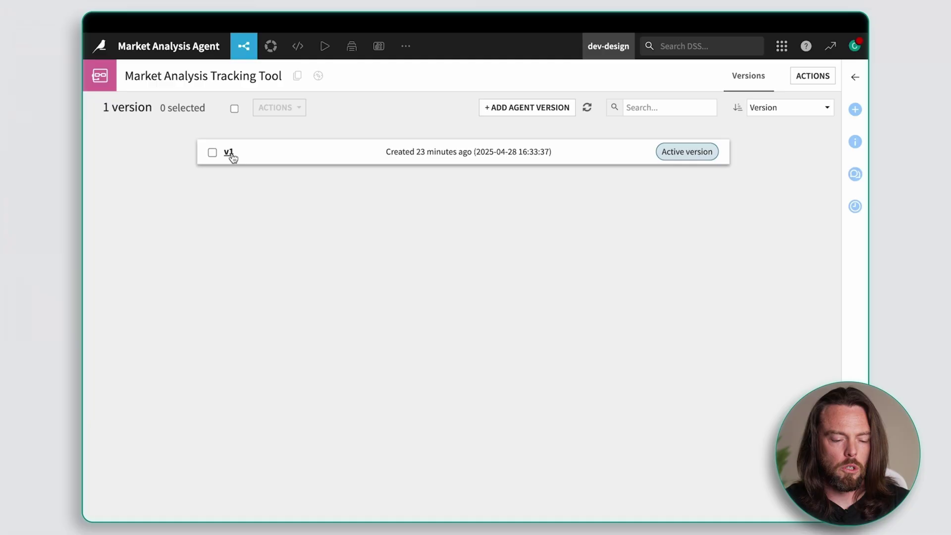
click(228, 152)
click(133, 321)
click(382, 339)
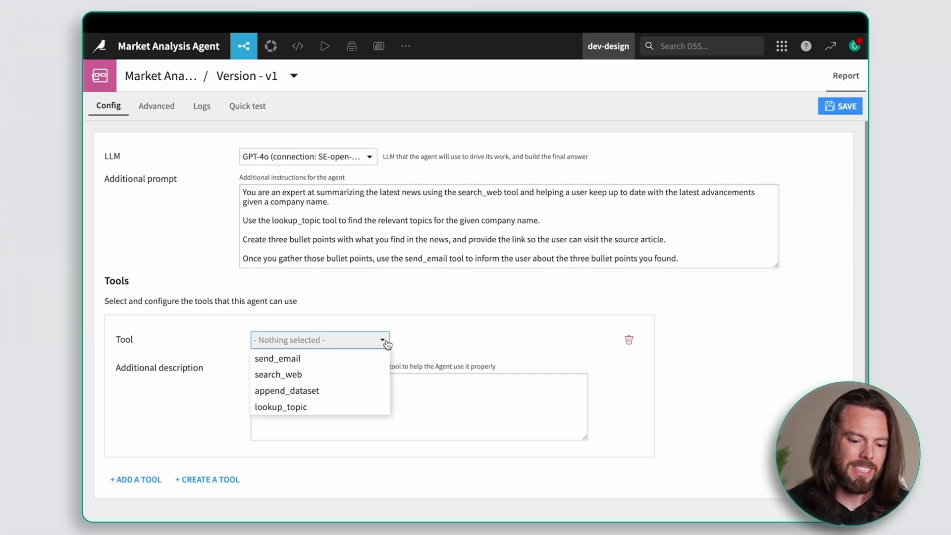
click(303, 408)
Add search_web, append_dataset and send_email as the agent's second, third and fourth tools.
click(136, 479)
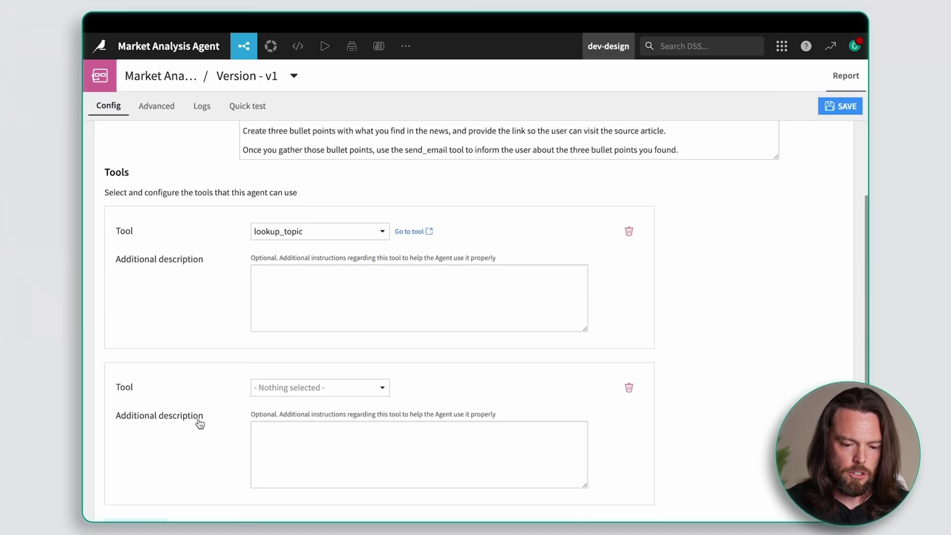
click(364, 352)
click(303, 388)
scroll(144, 480, down, 1)
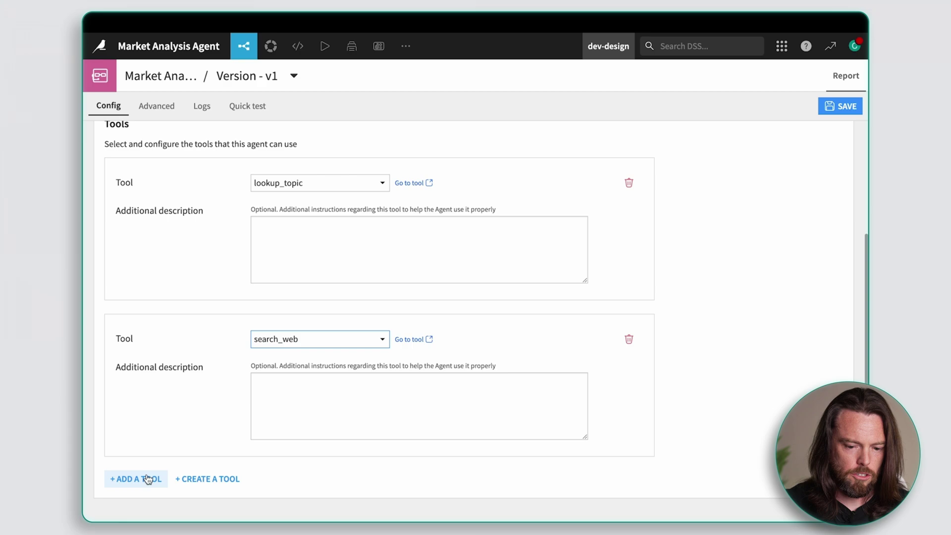
click(141, 479)
click(327, 339)
click(315, 389)
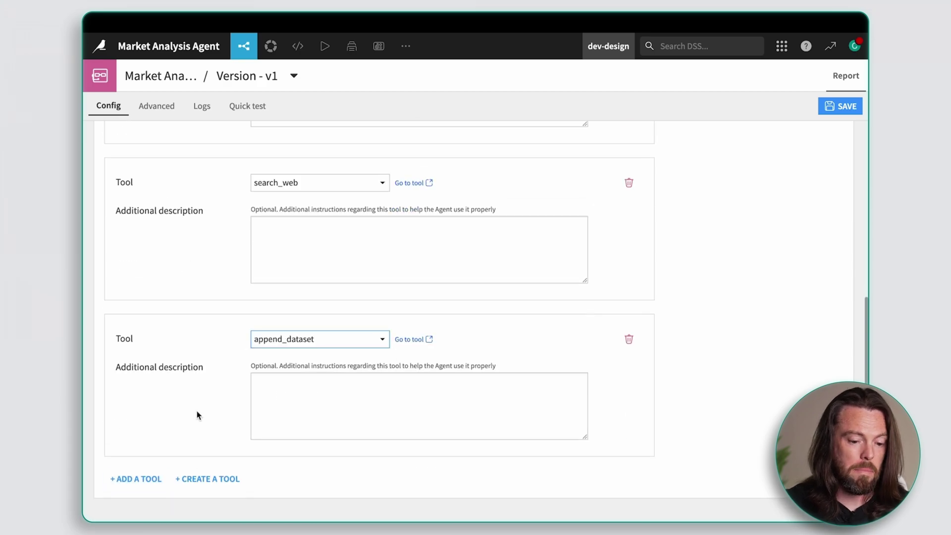
click(155, 474)
click(363, 341)
click(297, 357)
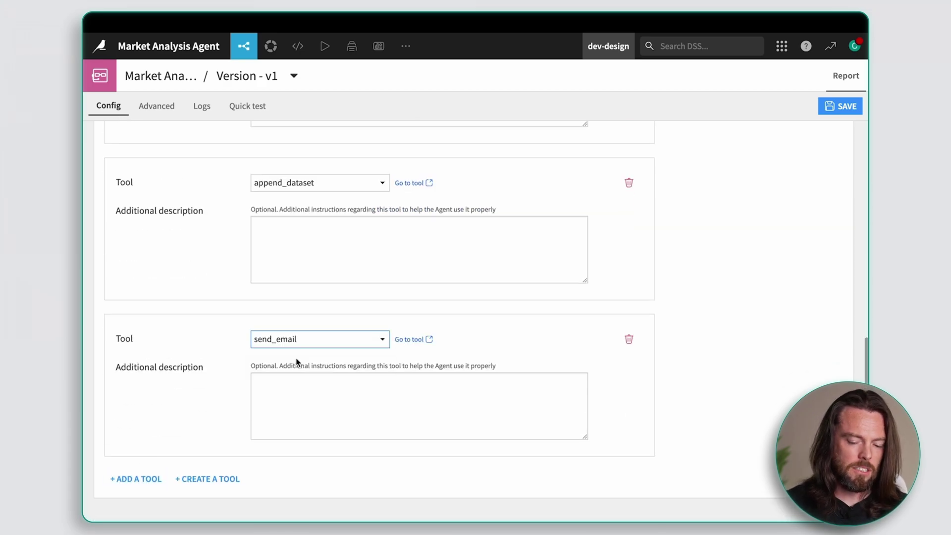
Describe lookup_topic as looking up research topics and search_web as searching the web for them.
scroll(668, 286, up, 5)
scroll(668, 286, up, 4)
click(347, 397)
text(Use this to)
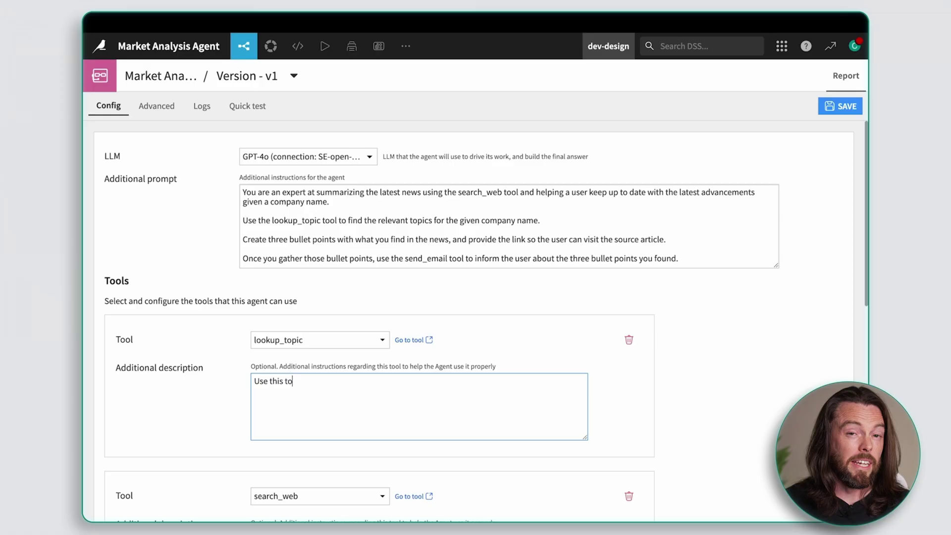
text(ol to lookup the topics you will research.)
scroll(644, 391, down, 5)
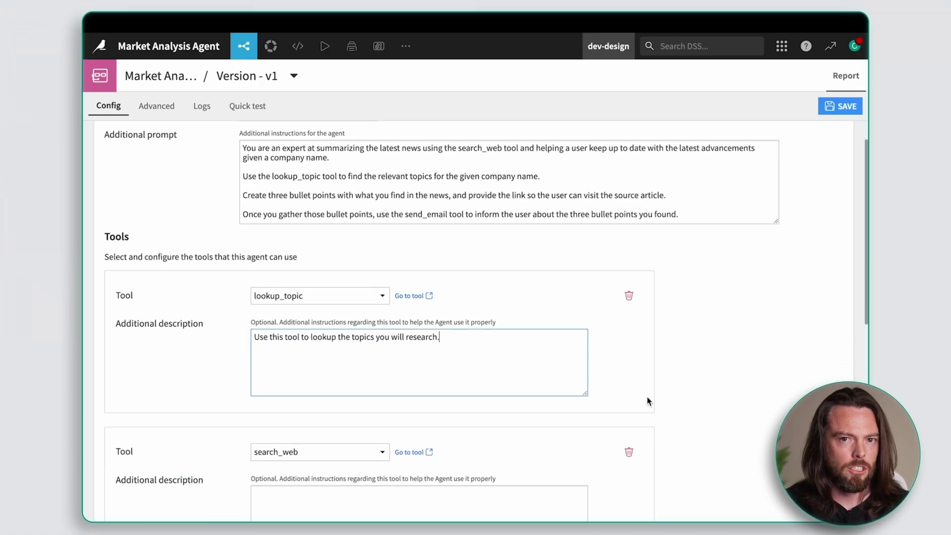
click(428, 316)
text(Use this tool to search the web)
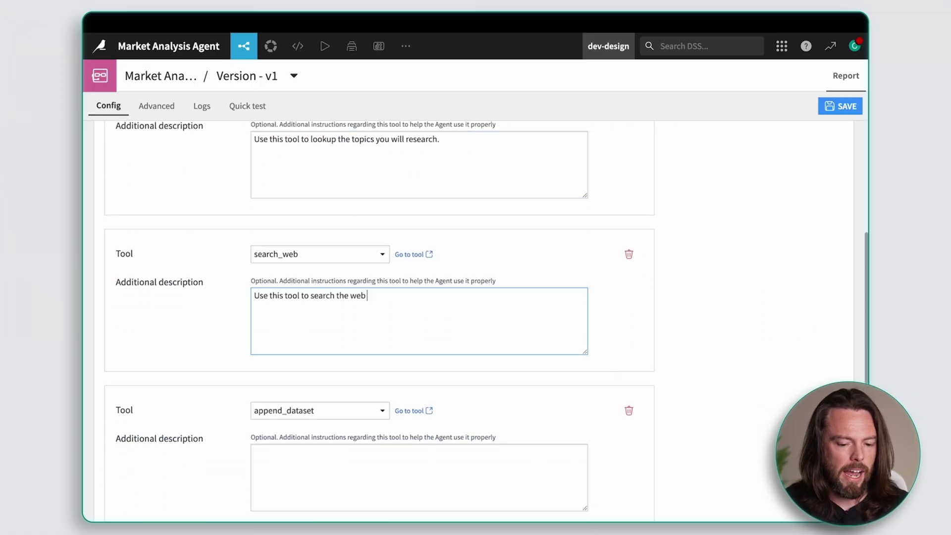
text( for the topics you previously identified)
Describe append_dataset as recording web search findings with today's date, and start the send_email usage note.
scroll(489, 336, down, 3)
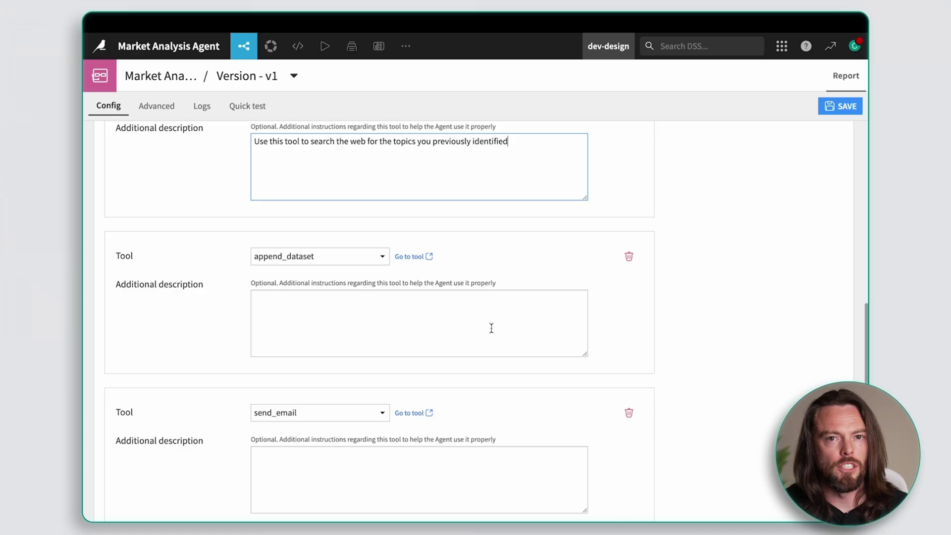
click(490, 327)
text(Use this tool to record the findings from your web search. Be sure to record today's date)
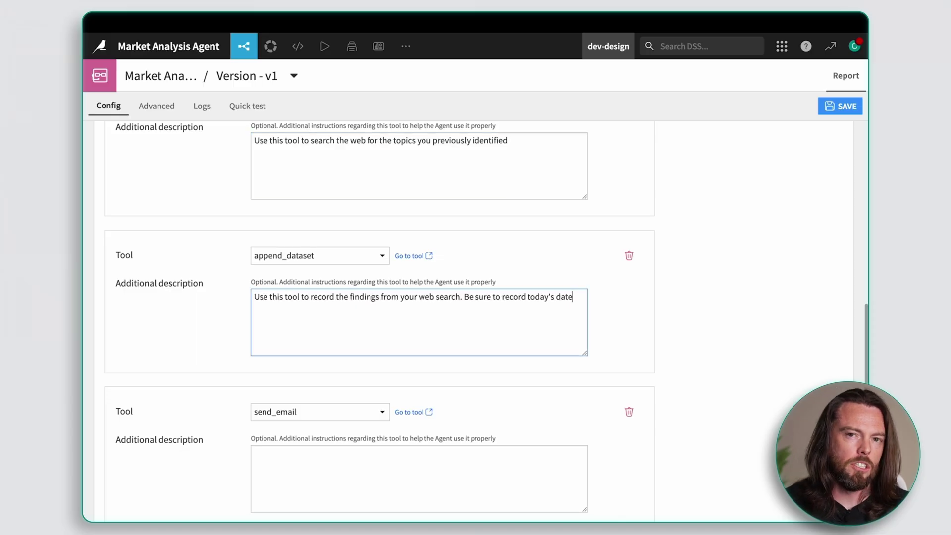
text(, so we can compare changes over time for similar topics)
scroll(388, 314, down, 3)
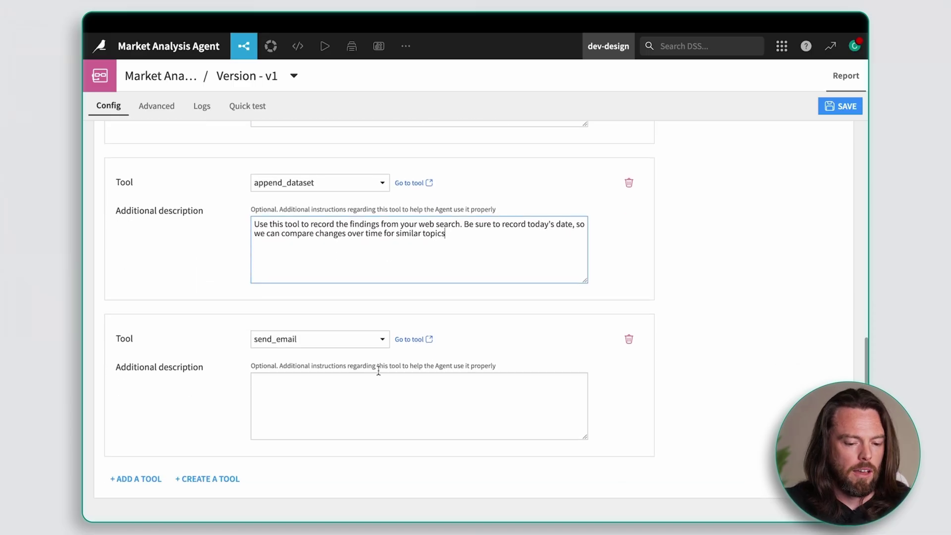
click(379, 370)
text(Use this tool)
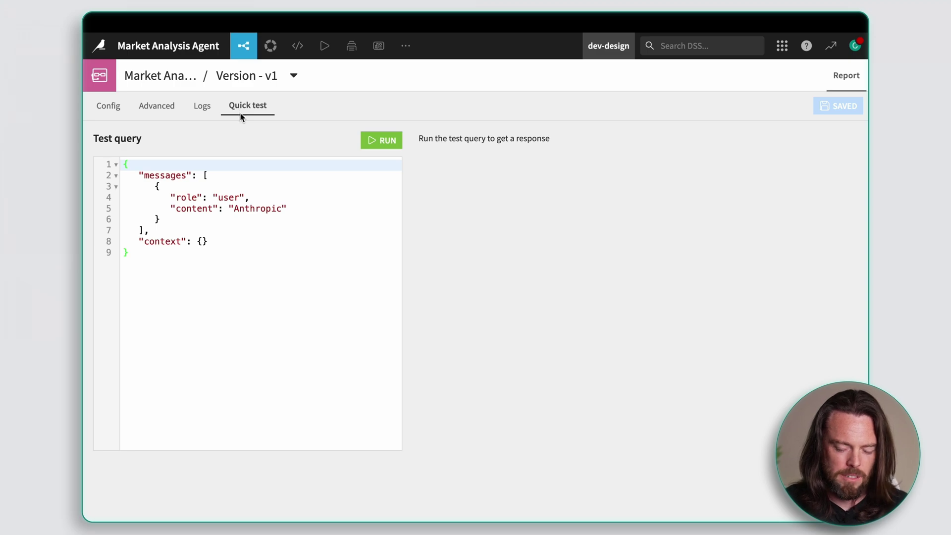
Run the Anthropic test query and get a reply confirming an Anthropic update email was sent.
click(377, 143)
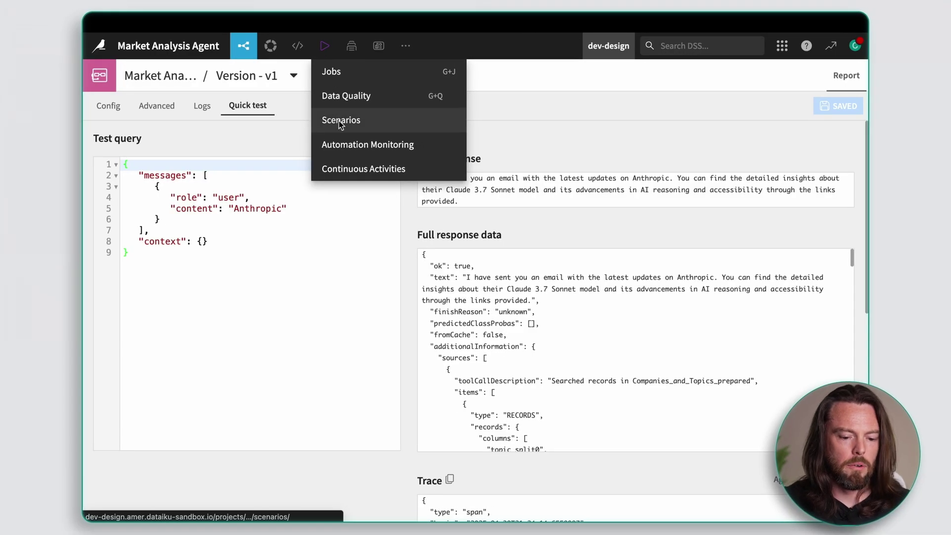
Create a new scenario named MATT_scenario.
click(339, 120)
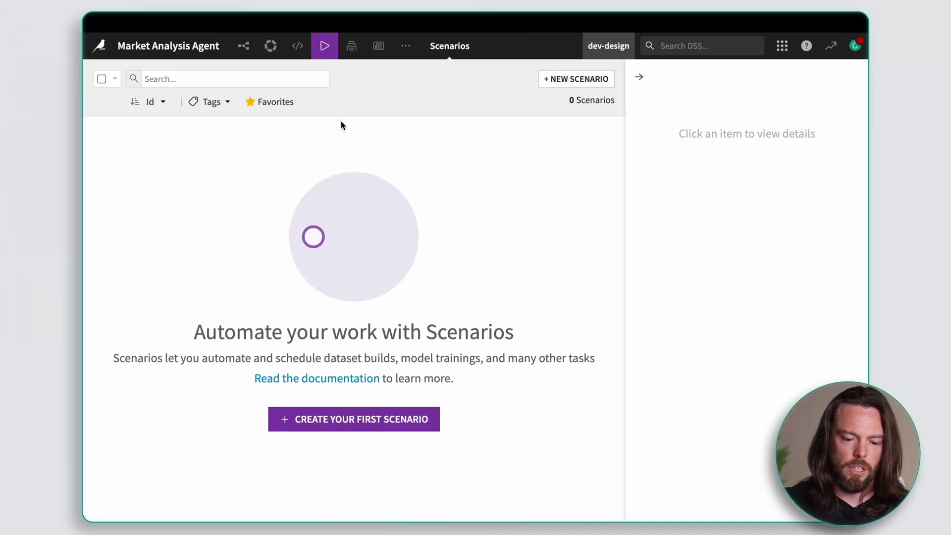
click(555, 81)
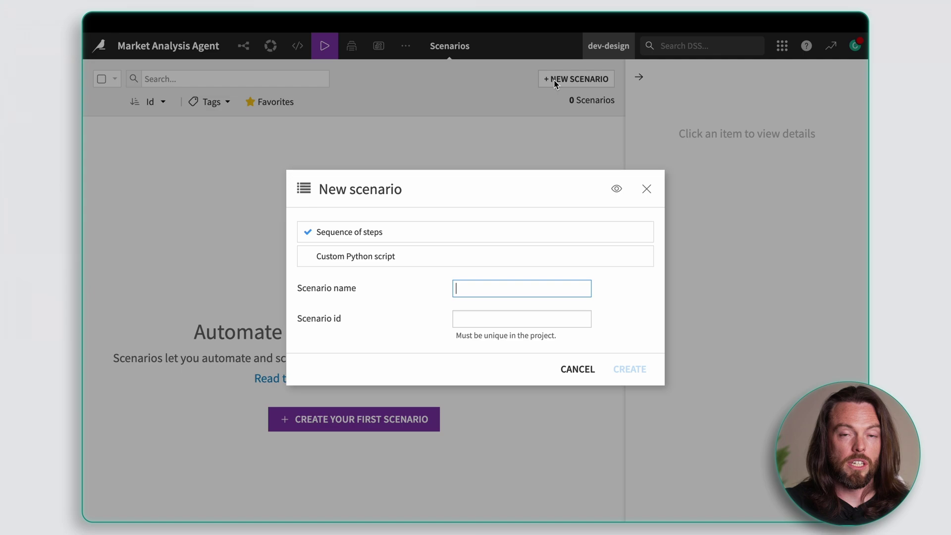
text(MATT_scenario)
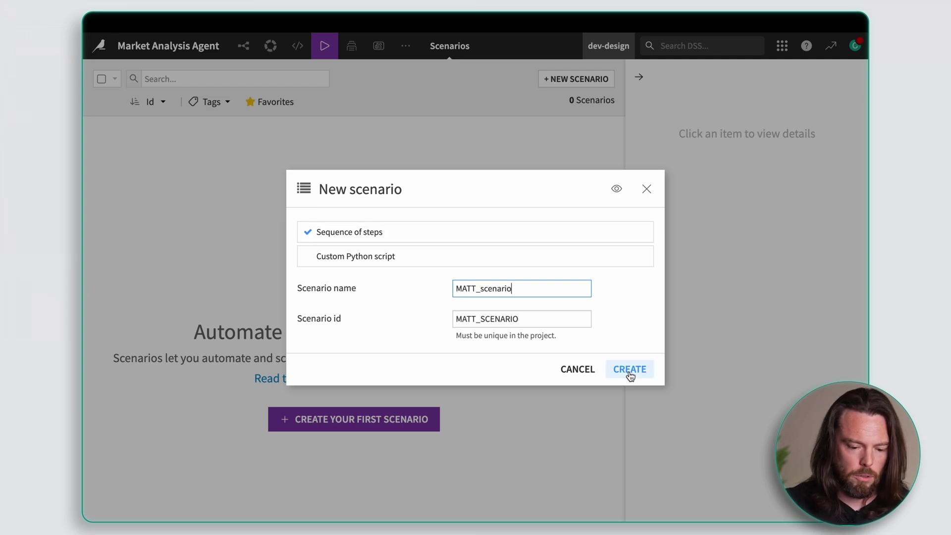
click(629, 371)
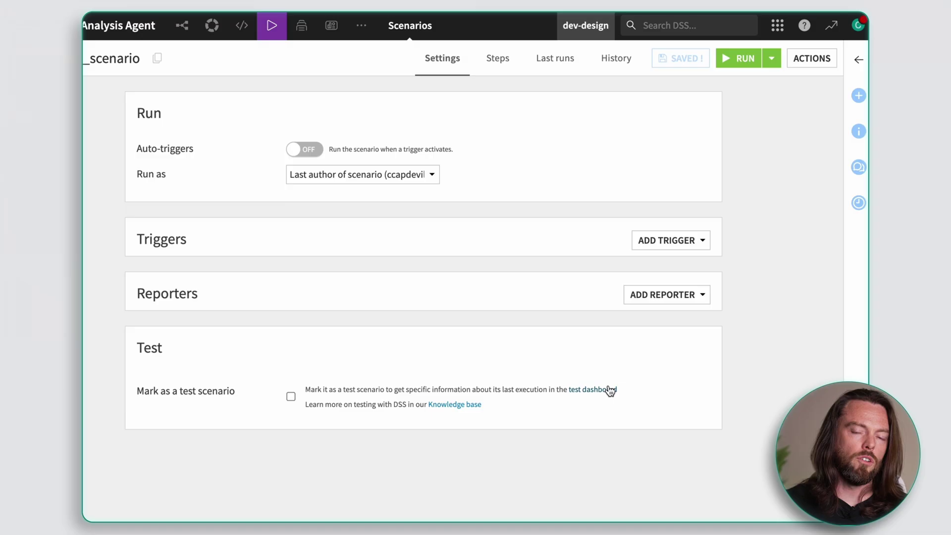
Add a time-based trigger repeating every week on Monday at 09:00 AM.
click(666, 247)
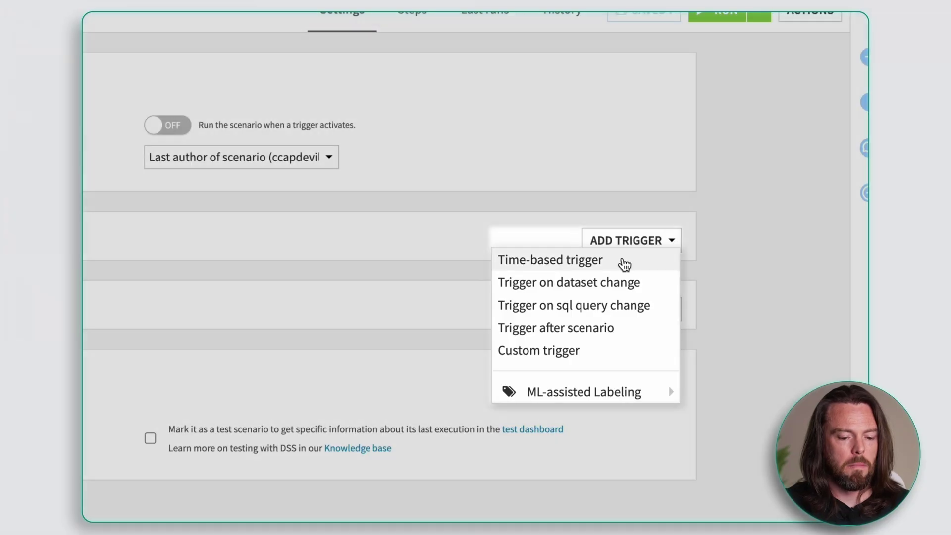
click(622, 261)
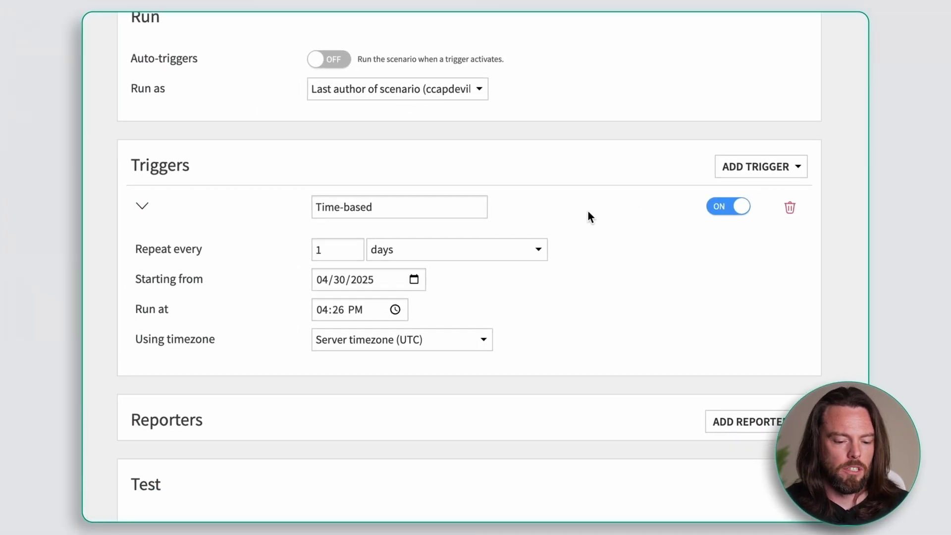
click(502, 259)
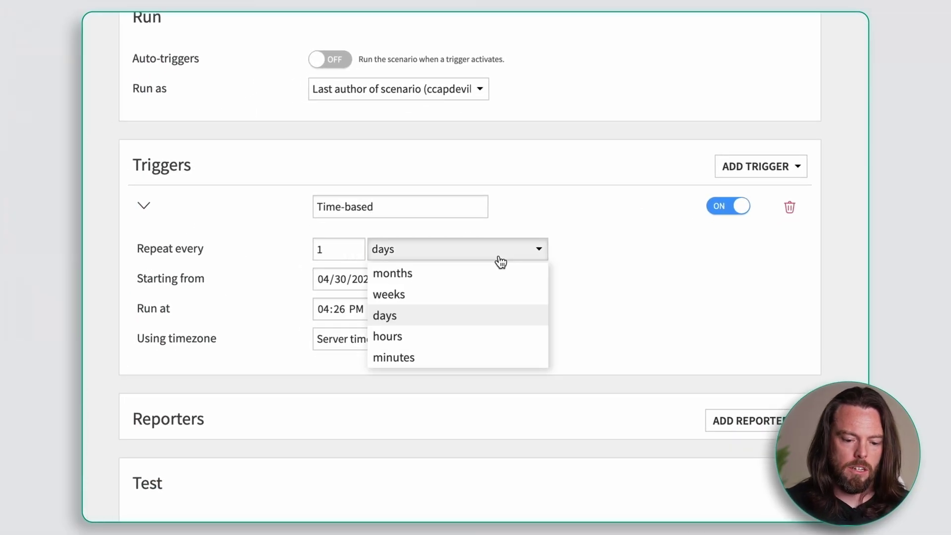
click(427, 295)
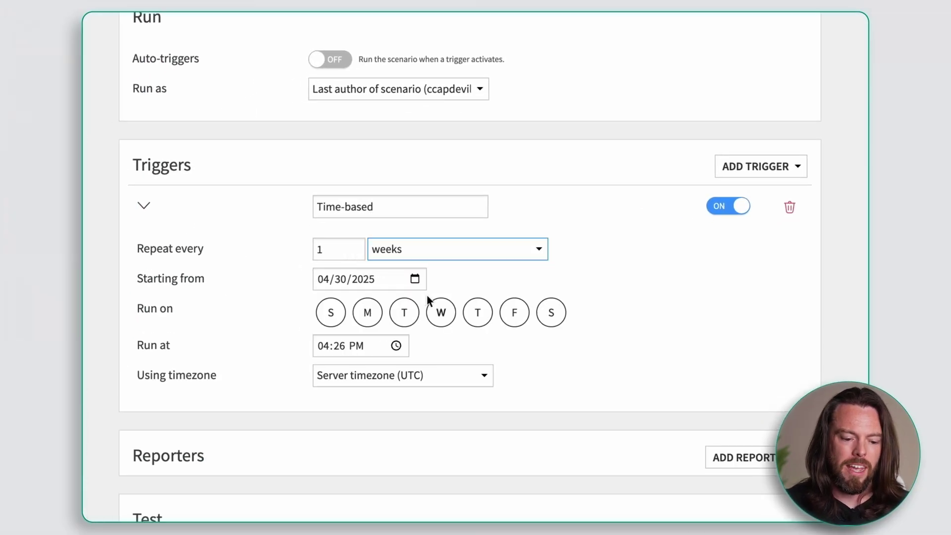
click(367, 313)
scroll(365, 317, down, 1)
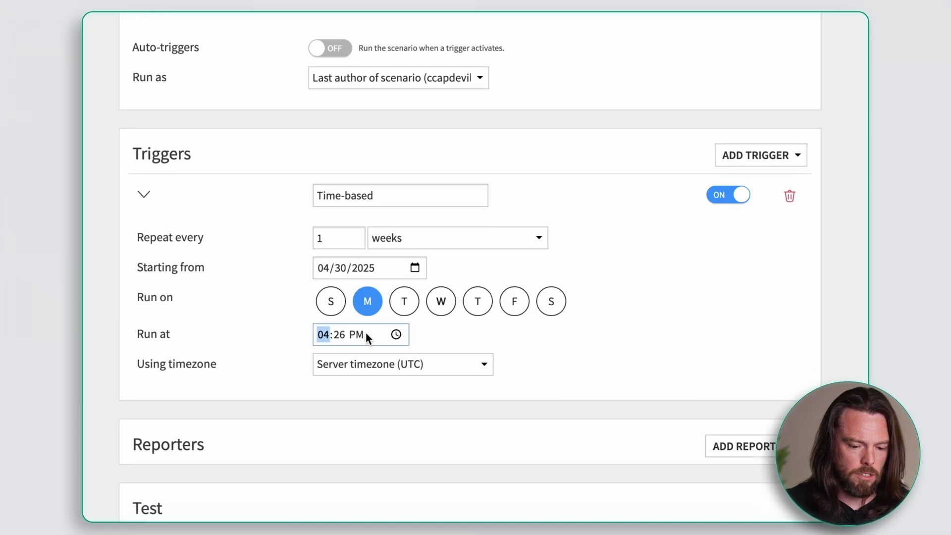
click(365, 332)
text(9)
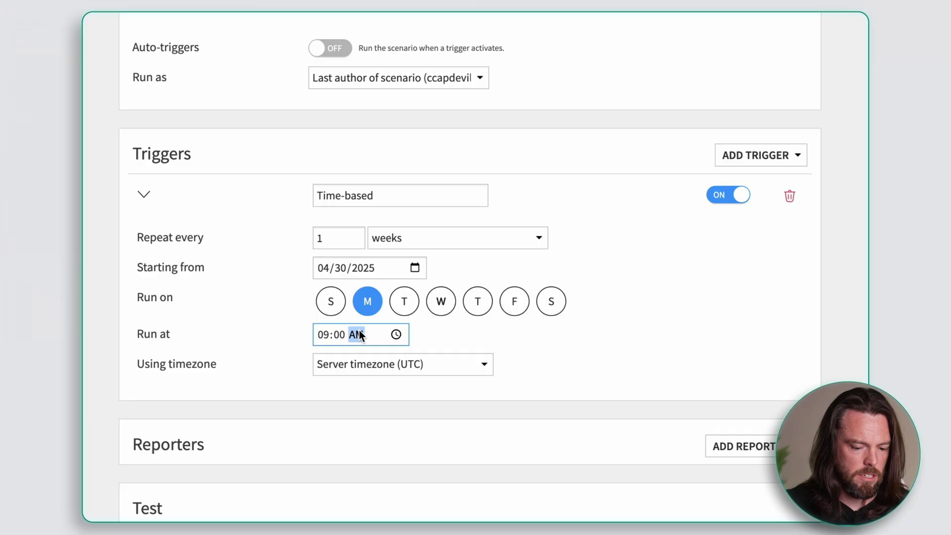
click(693, 354)
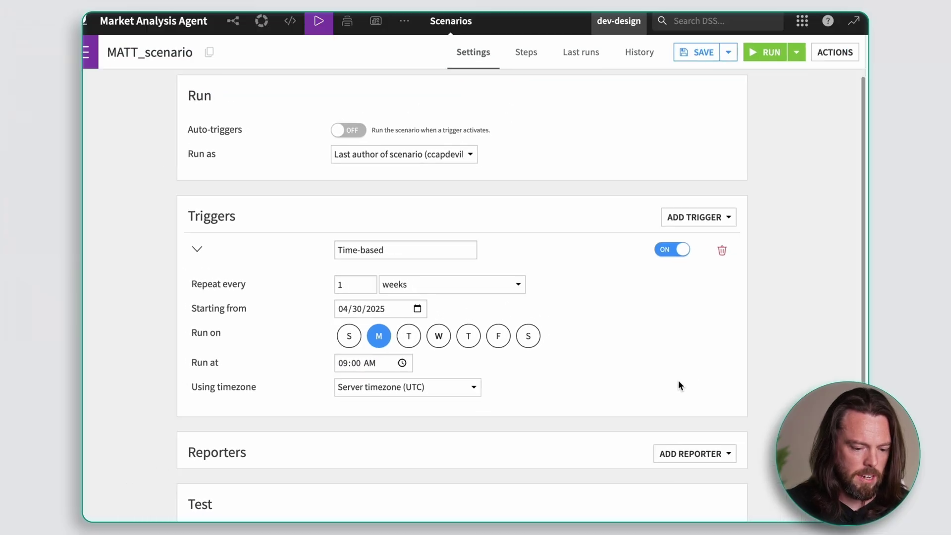
Save MATT_scenario with its weekly Monday 09:00 AM time trigger.
click(685, 76)
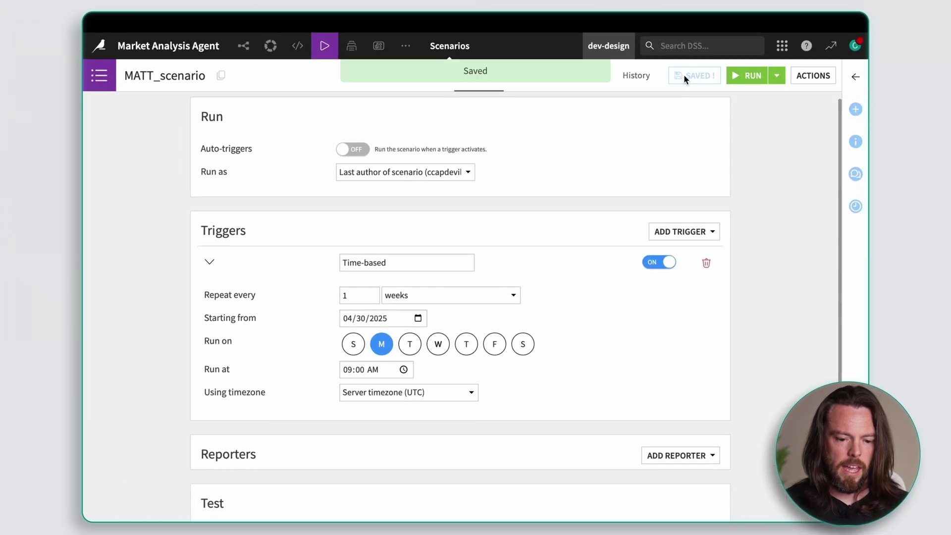